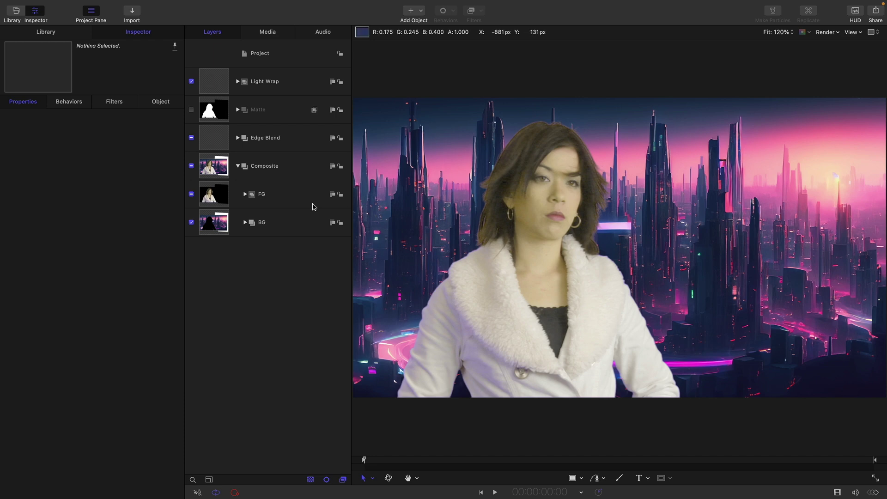
- Expand the FG group, fold its channel layers and select Despilled FG
click(245, 194)
scroll(267, 340, down, 1)
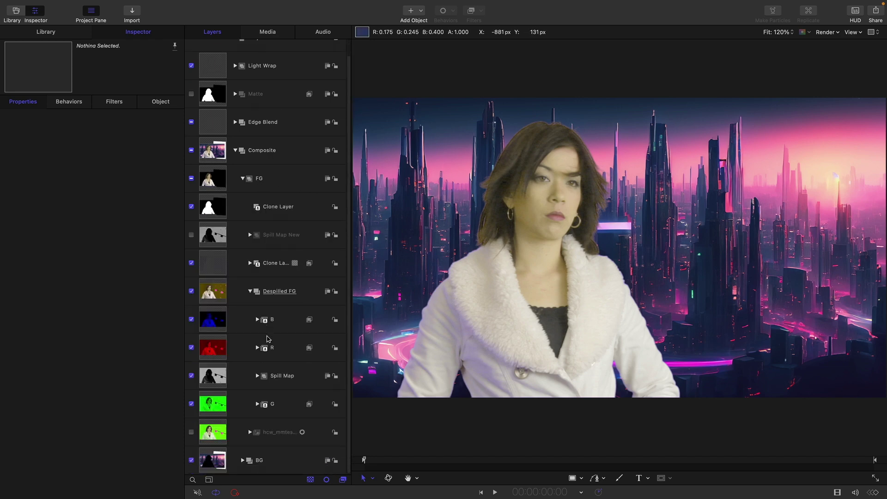
drag(283, 291, 248, 305)
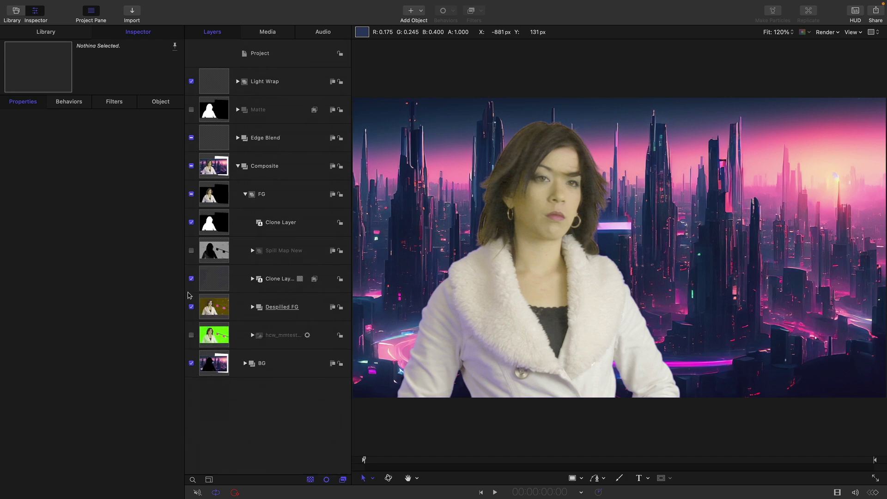
click(216, 195)
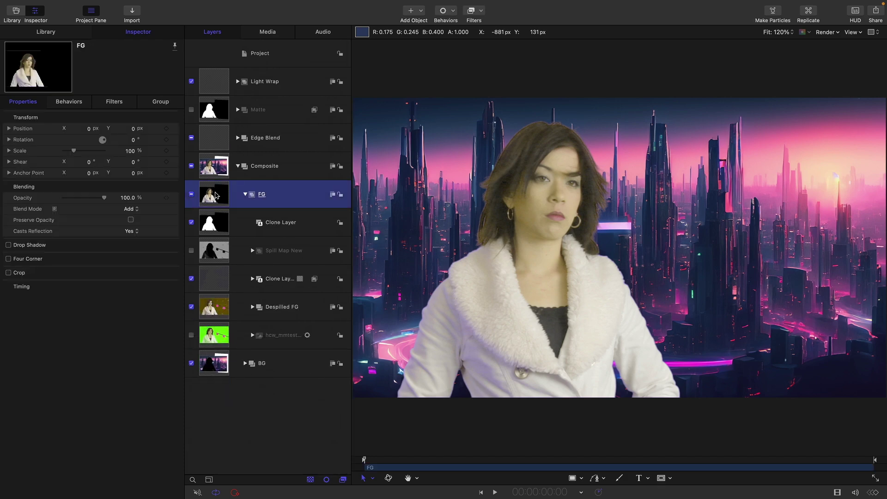
click(212, 308)
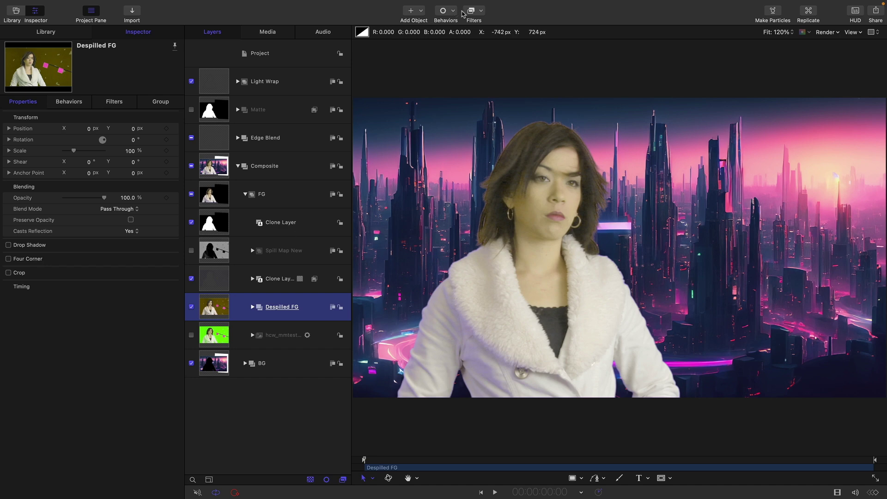
- Add a Color Adjustments filter with Exposure -18, Contrast 23 and Shadows Warmth -37
click(480, 11)
mouse_move(485, 56)
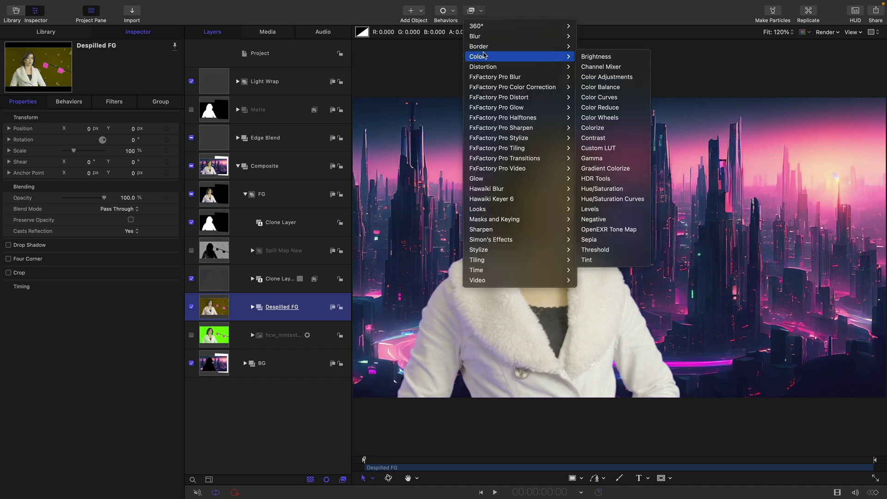
click(627, 76)
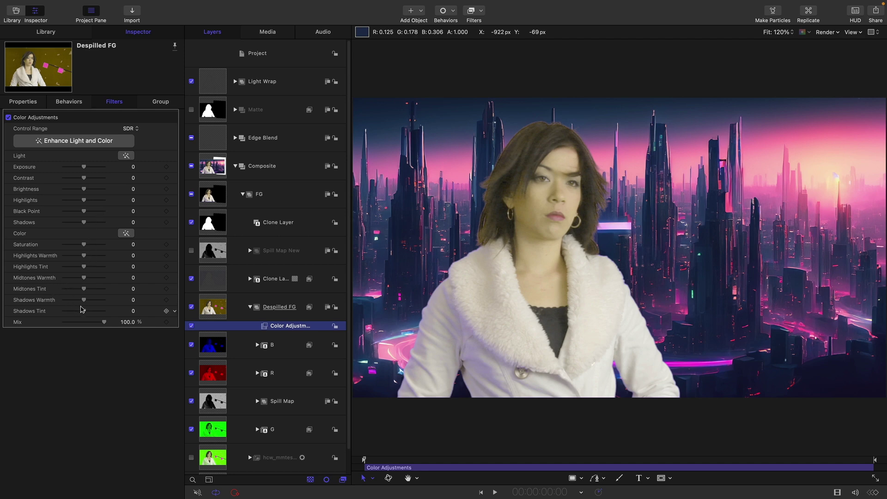
drag(84, 302, 76, 302)
mouse_move(83, 182)
mouse_down()
mouse_move(93, 182)
mouse_move(80, 169)
mouse_up()
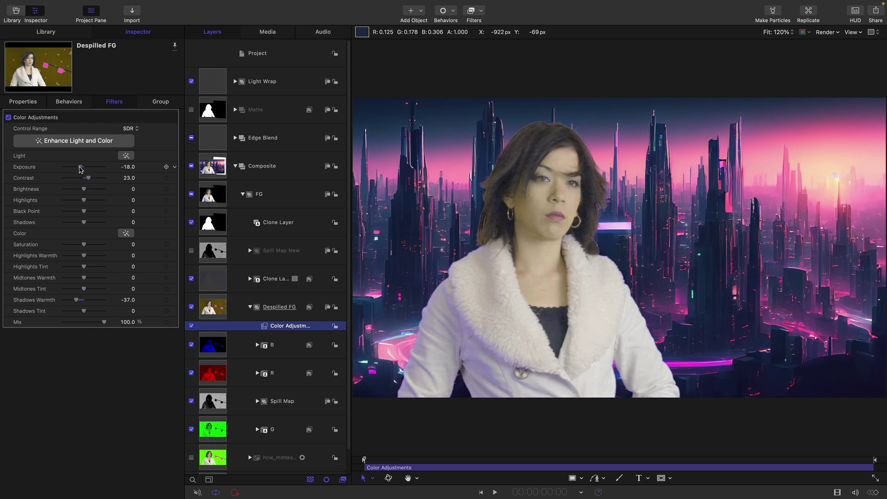
- Toggle the Color Adjustments filter to compare, leaving it disabled
click(191, 327)
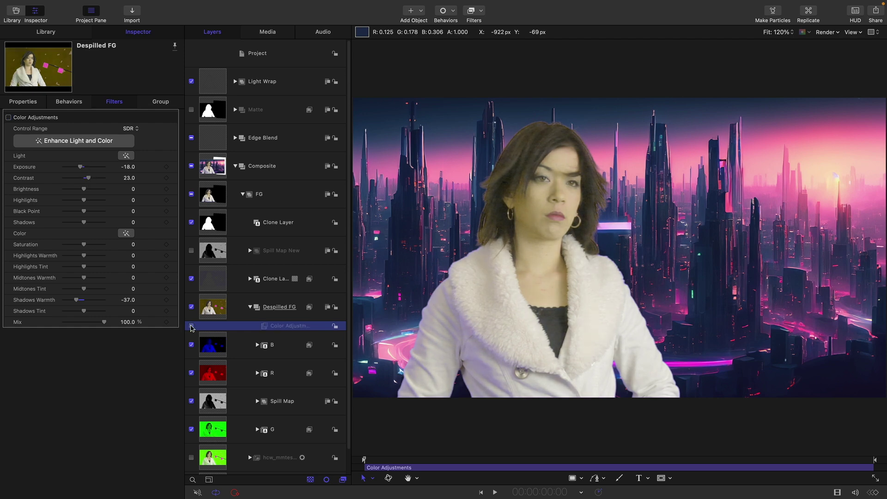
click(192, 326)
click(191, 326)
click(191, 326)
click(192, 326)
click(192, 326)
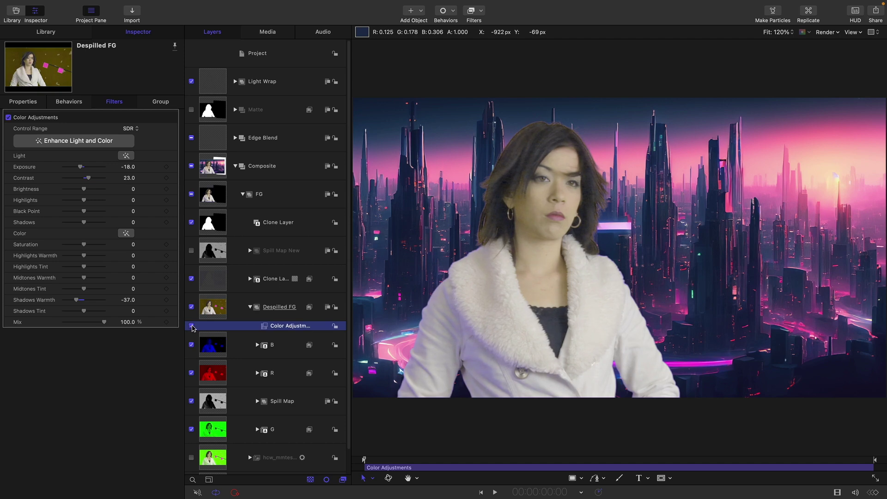
click(192, 326)
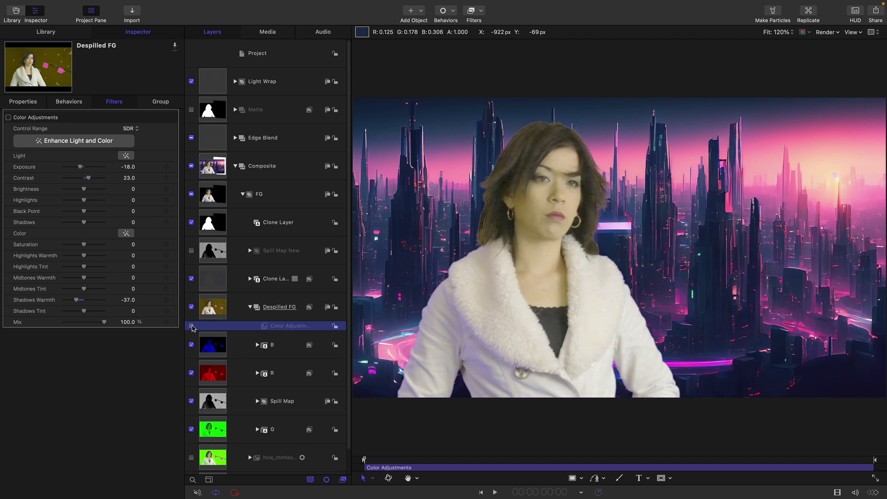
- Expand the BG group and select the Futuristic City A background image
scroll(266, 363, down, 1)
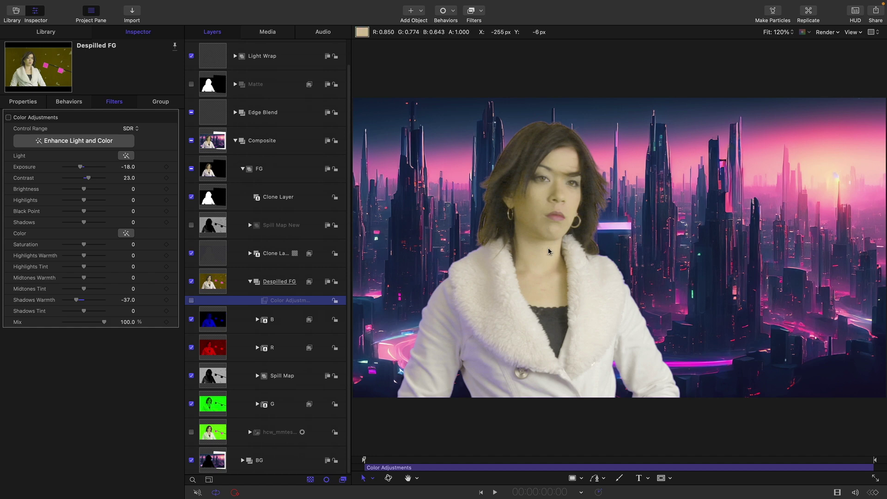
click(243, 460)
scroll(258, 429, down, 1)
scroll(261, 401, down, 3)
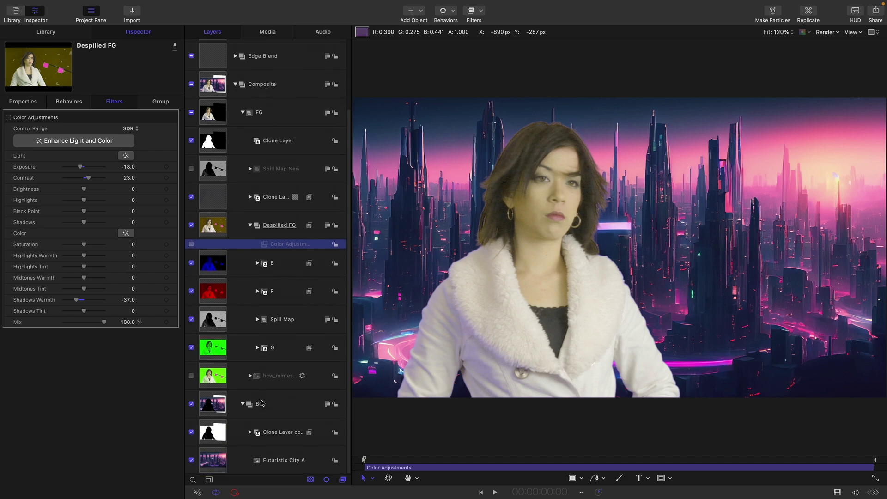
click(213, 464)
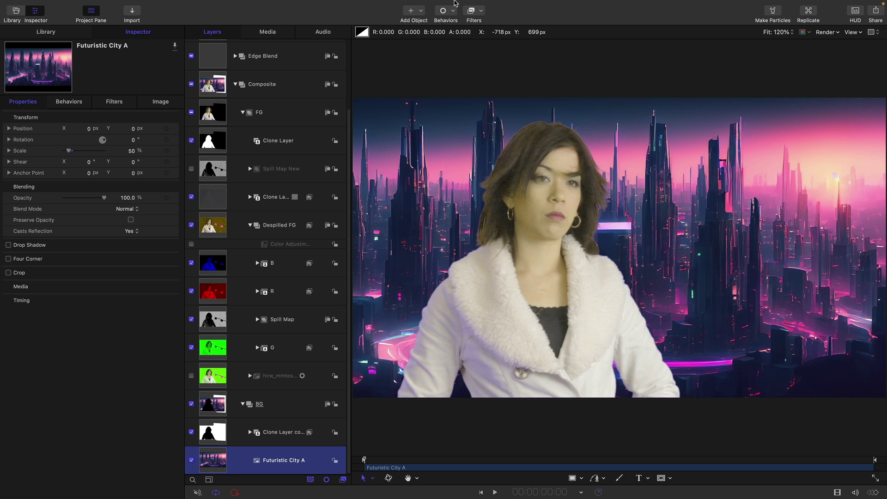
- Add Color Adjustments to the city with Highlights Warmth 9 and Midtones Warmth 20
mouse_move(455, 3)
click(477, 29)
mouse_move(495, 79)
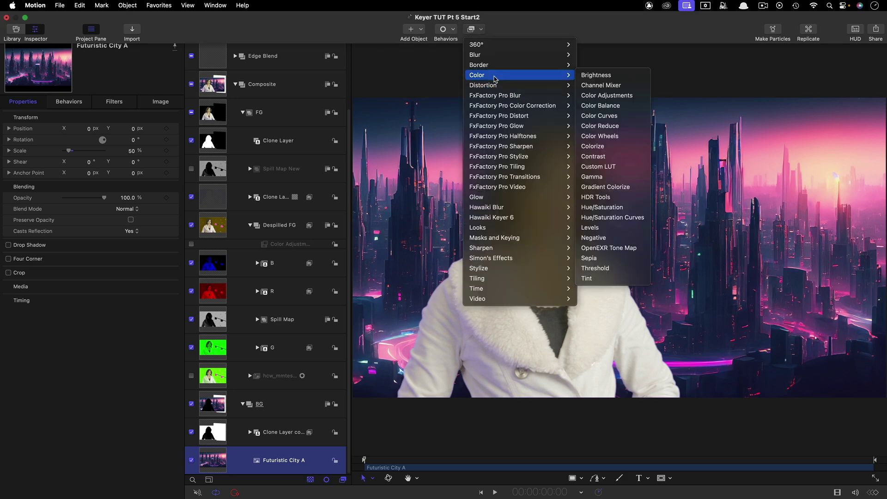
click(615, 96)
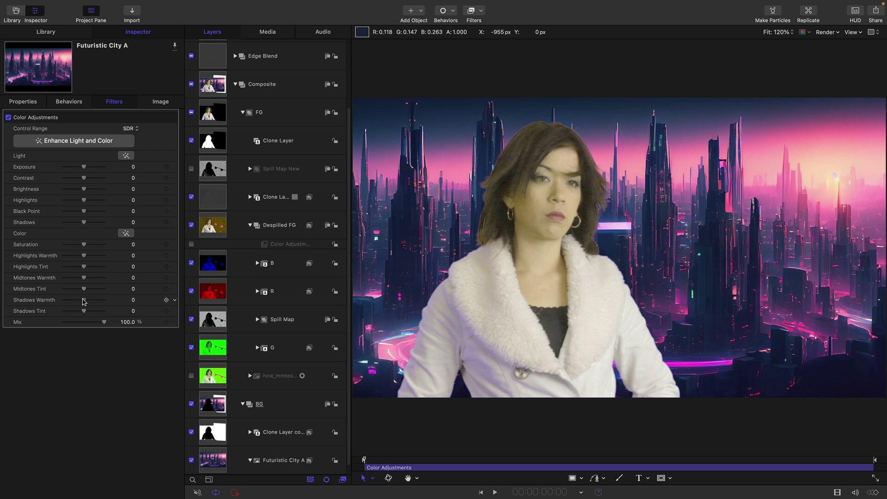
mouse_move(86, 258)
mouse_down()
mouse_move(89, 281)
mouse_move(87, 258)
mouse_up()
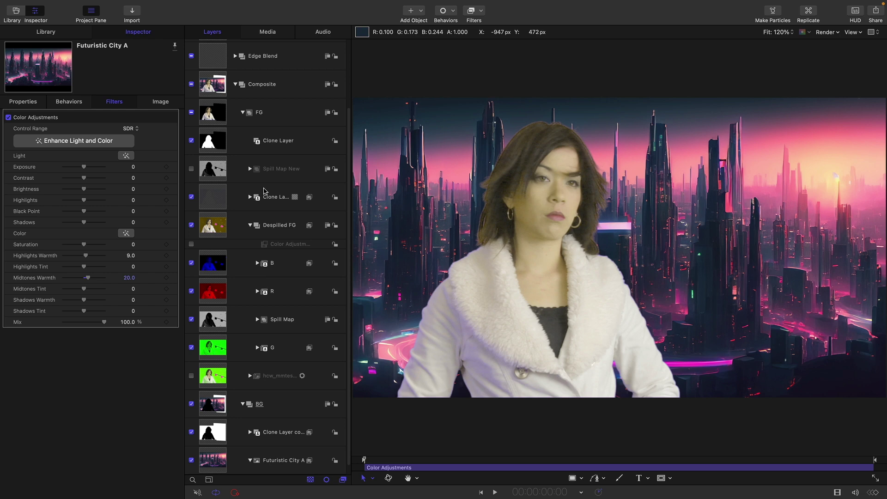
- Raise the Blue curve's top point in Clone Layer 1's Color Curves, then collapse FG, BG and Composite
click(209, 199)
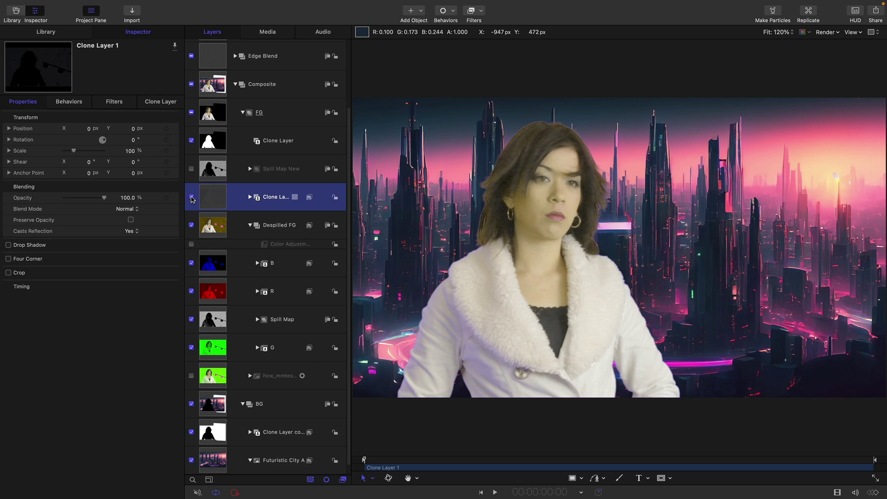
click(250, 198)
click(265, 242)
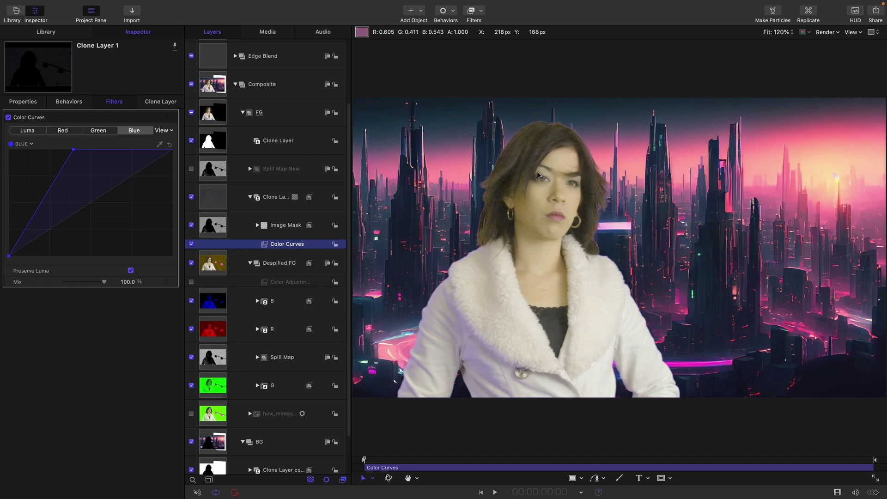
mouse_move(73, 150)
mouse_down()
mouse_move(95, 149)
mouse_move(86, 147)
mouse_up()
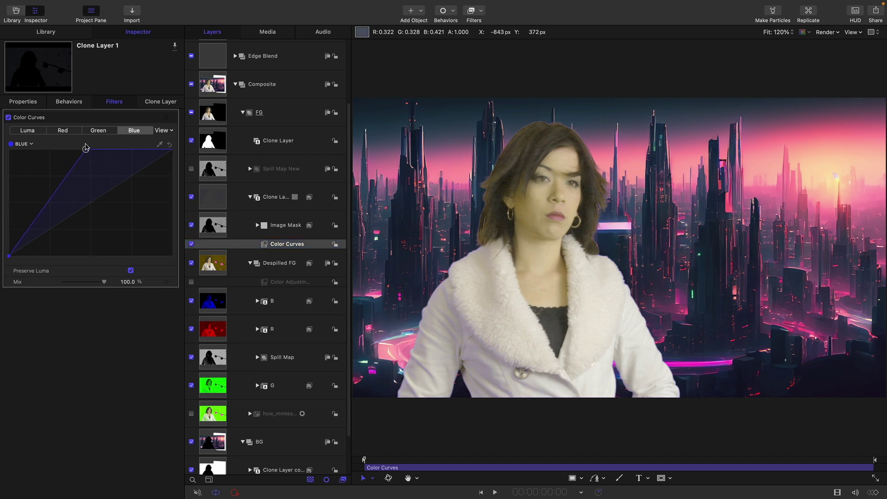
click(242, 113)
click(246, 224)
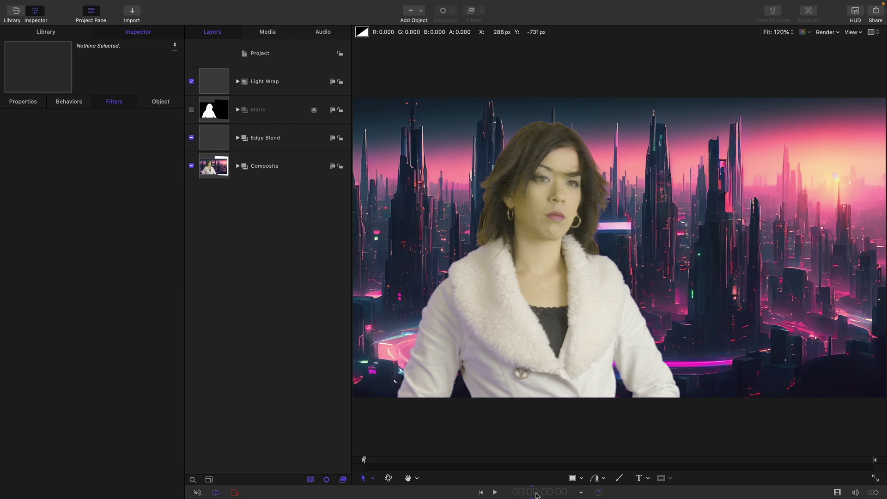
- Begin entering a new playhead time in the timecode display
click(536, 493)
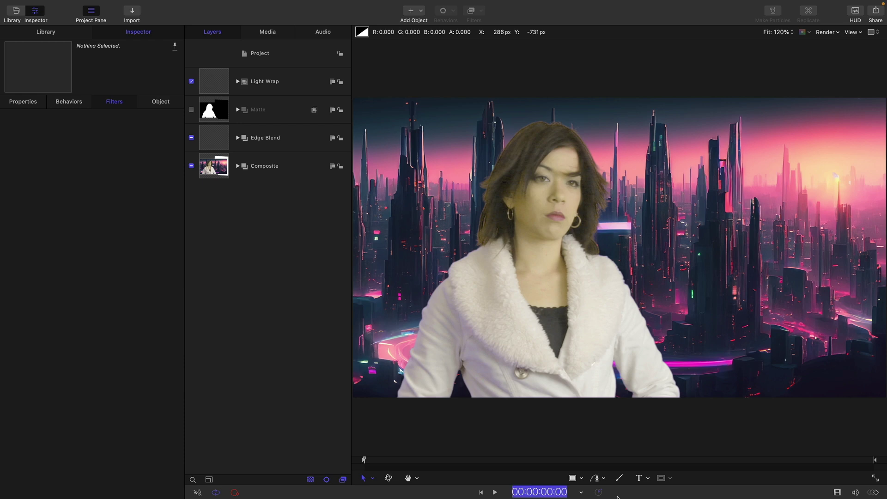
- Go to 00:00:04:15, move Matte to the top of the stack and enable it
text(415)
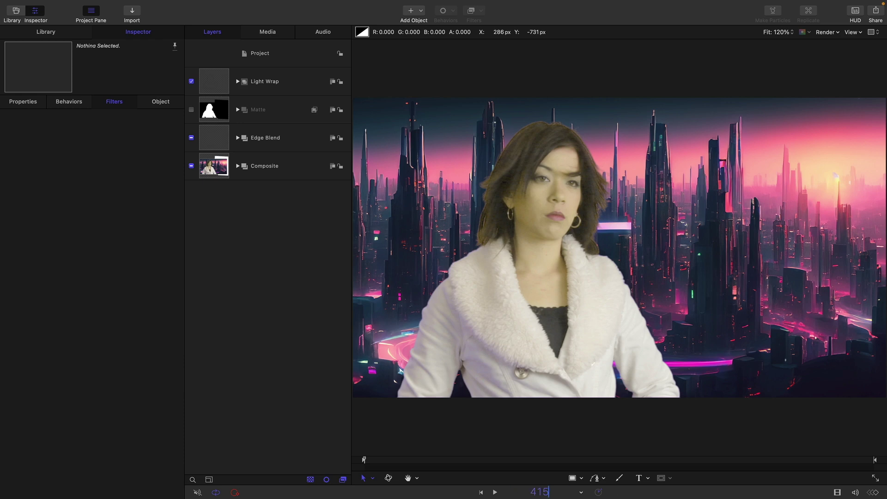
key(Return)
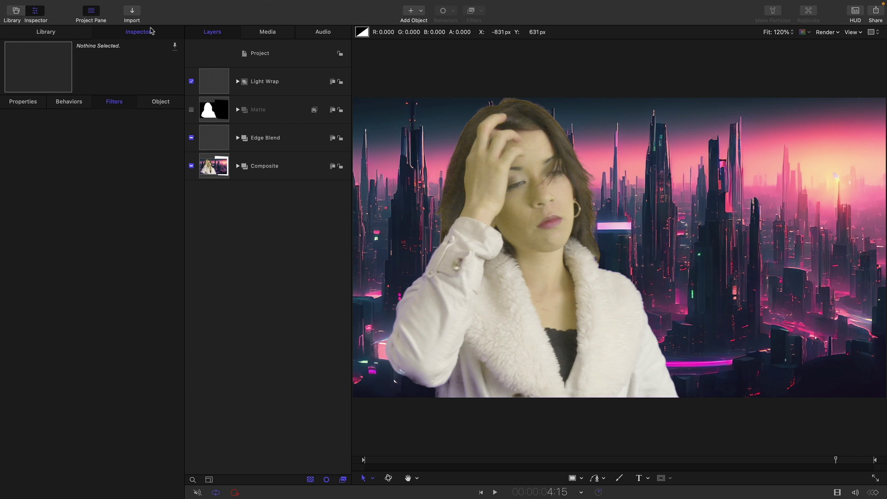
drag(214, 111, 224, 65)
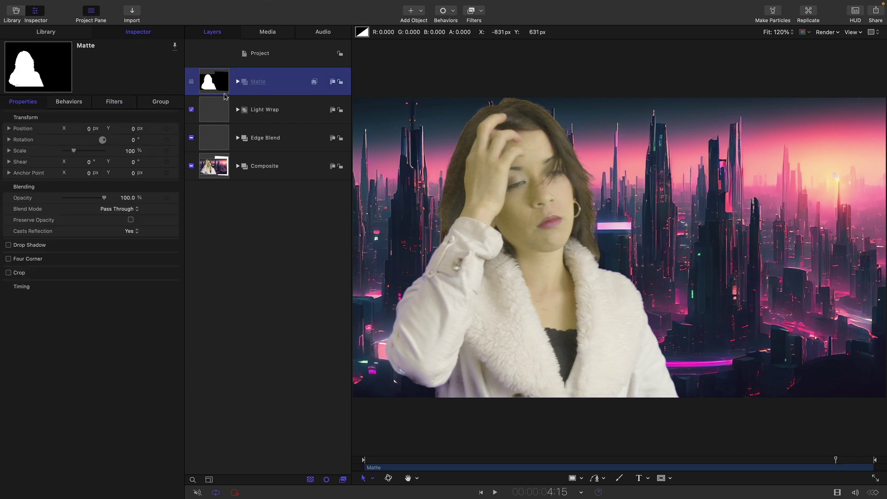
click(192, 82)
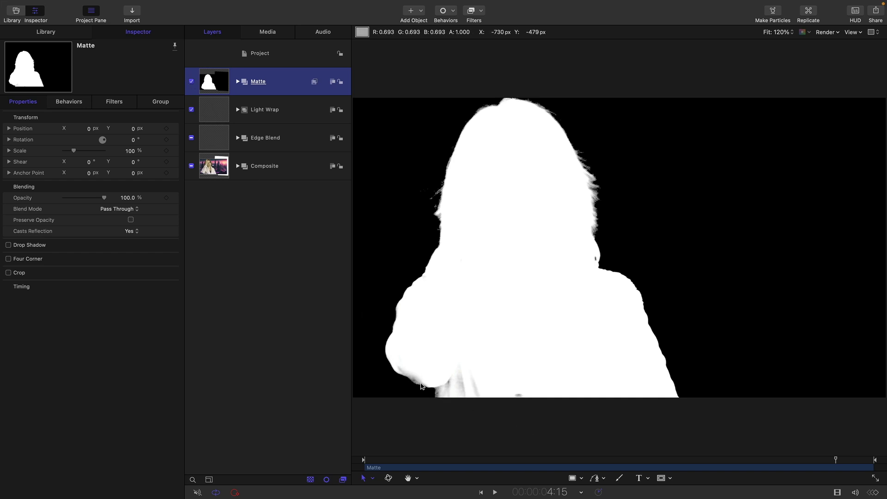
- Zoom the canvas to 200% and pan to inspect the matte's body edges
key(super+equal)
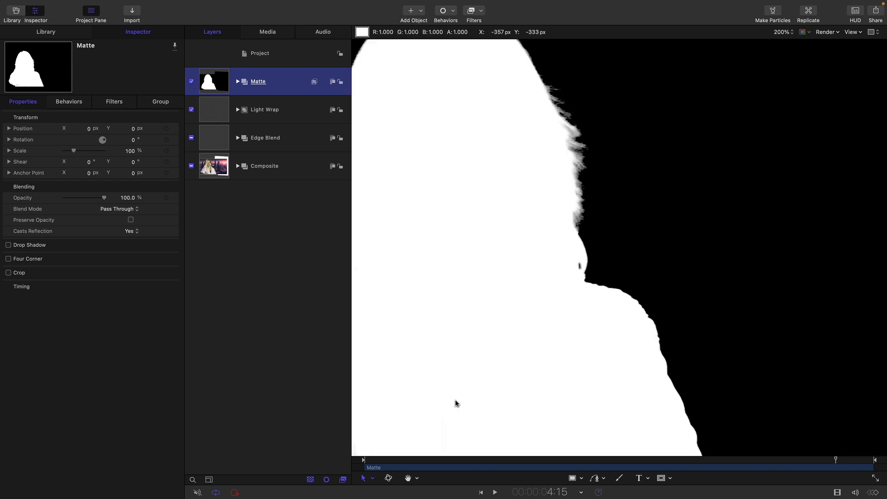
key(h)
drag(456, 401, 615, 311)
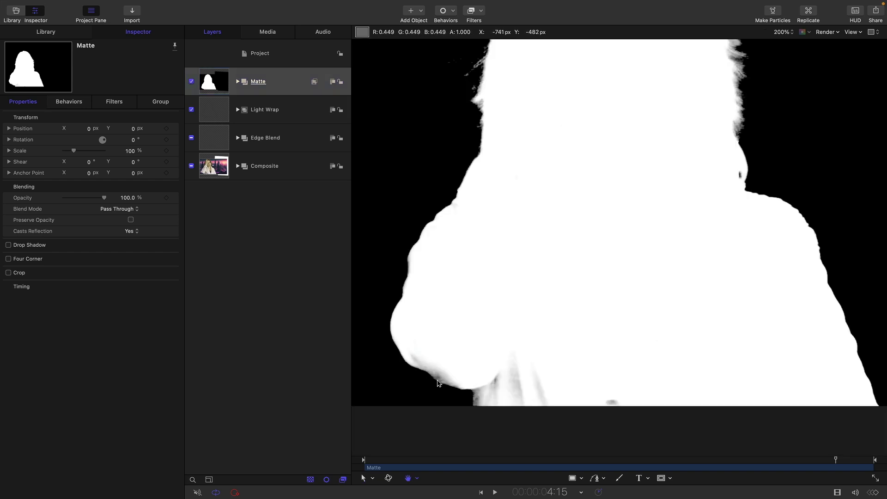
click(237, 166)
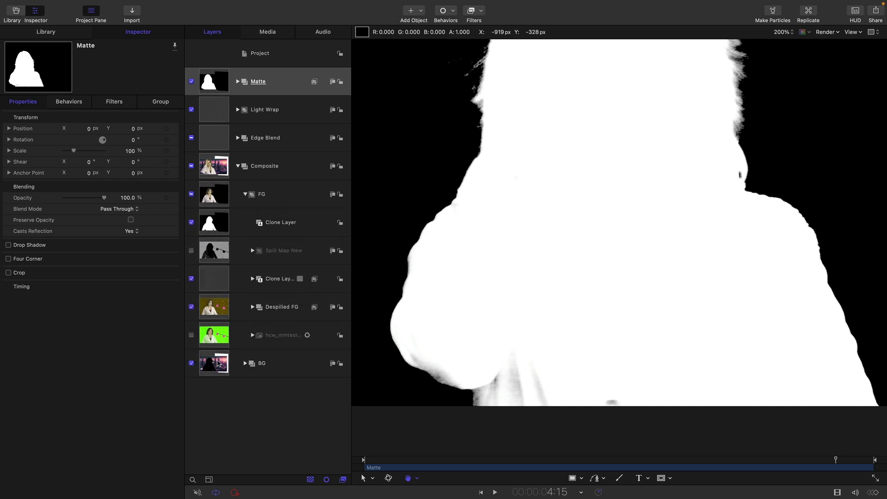
- Solo the hcw_mmtest green-screen clip so only it shows in the canvas
alt+click(191, 335)
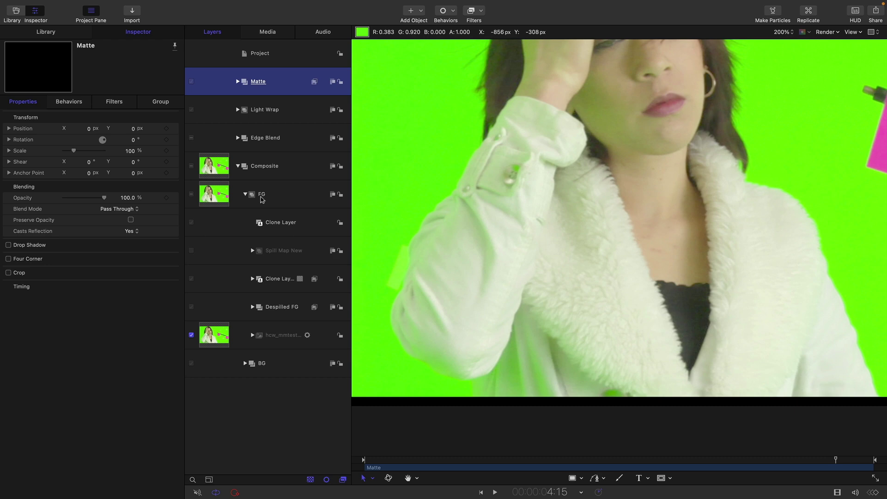
- Unsolo the clip, expand Matte and create a new empty group inside it above Bezier
click(192, 337)
key(super+shift+a)
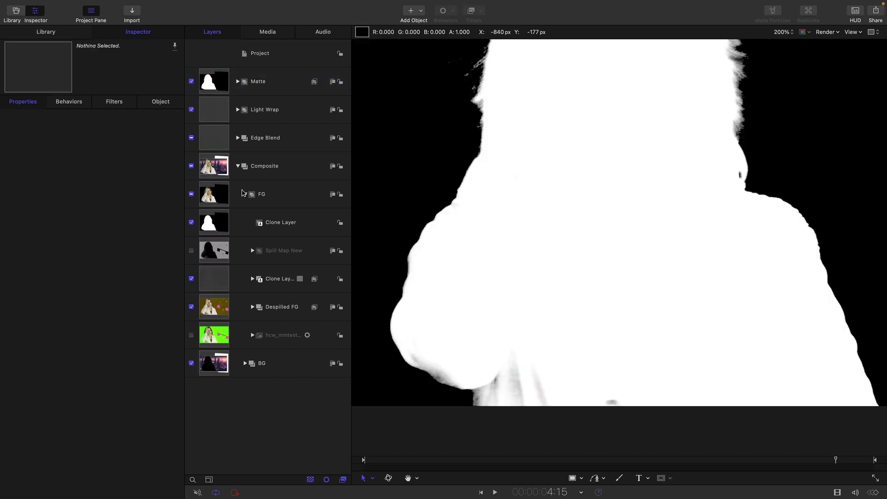
click(237, 81)
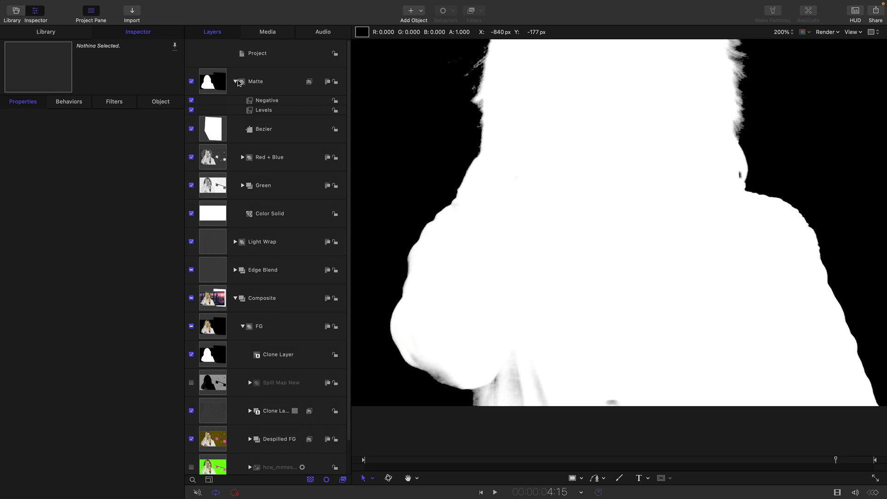
click(212, 83)
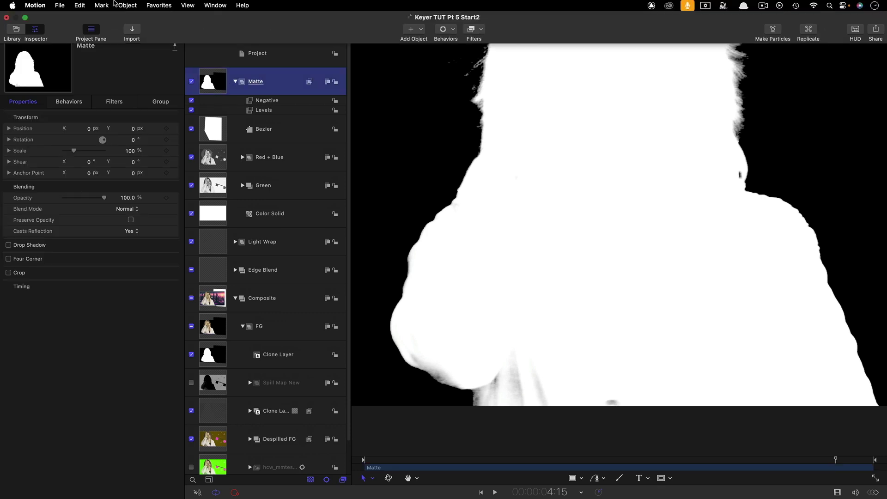
click(128, 6)
click(130, 19)
drag(242, 82, 221, 129)
- Move Negative, Levels, Bezier, Red + Blue, Green and Color Solid into the new group
click(252, 100)
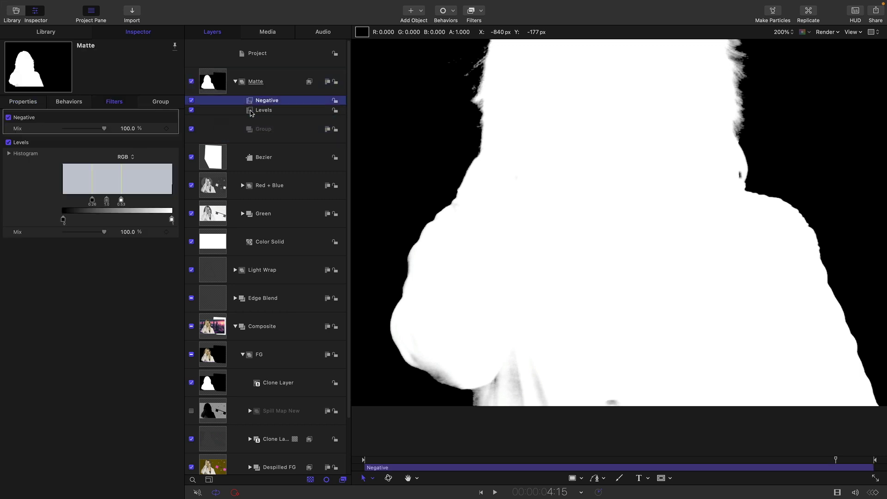
click(252, 110)
shift+click(253, 100)
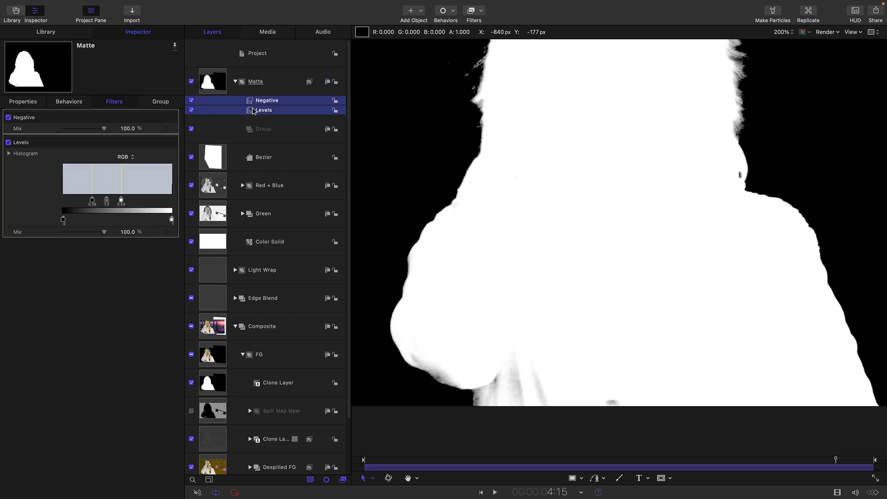
drag(253, 102, 258, 130)
click(211, 159)
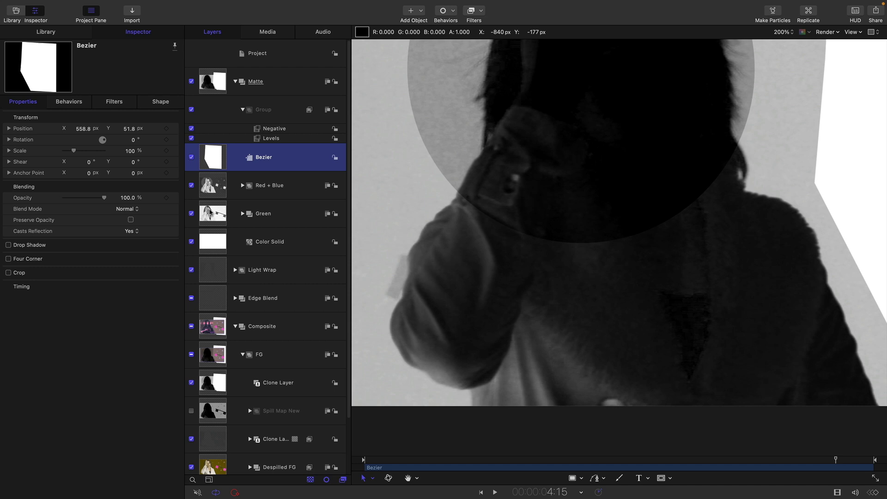
shift+click(207, 247)
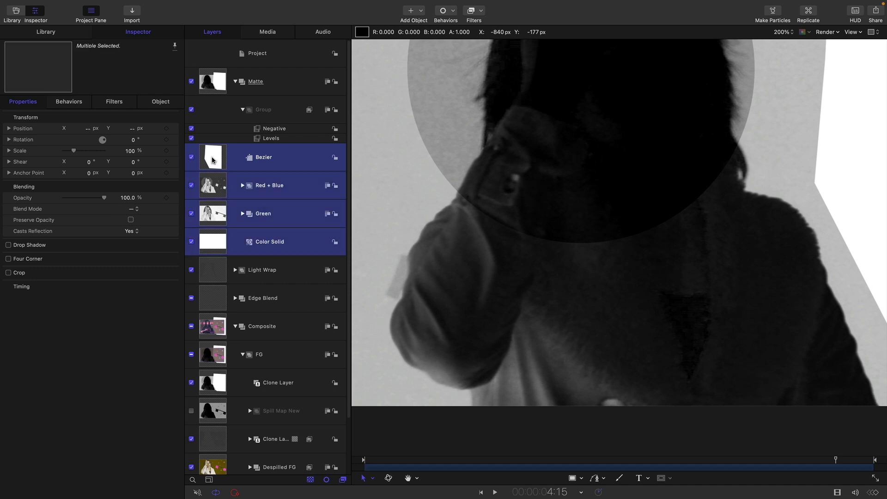
drag(212, 160, 301, 123)
- Rename the new group to Main and collapse it
double_click(221, 107)
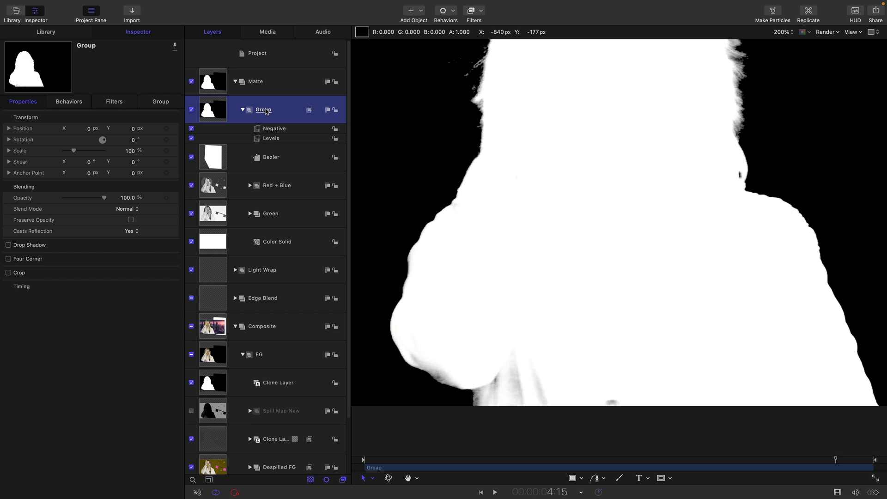
text(Mi)
text(in)
key(Return)
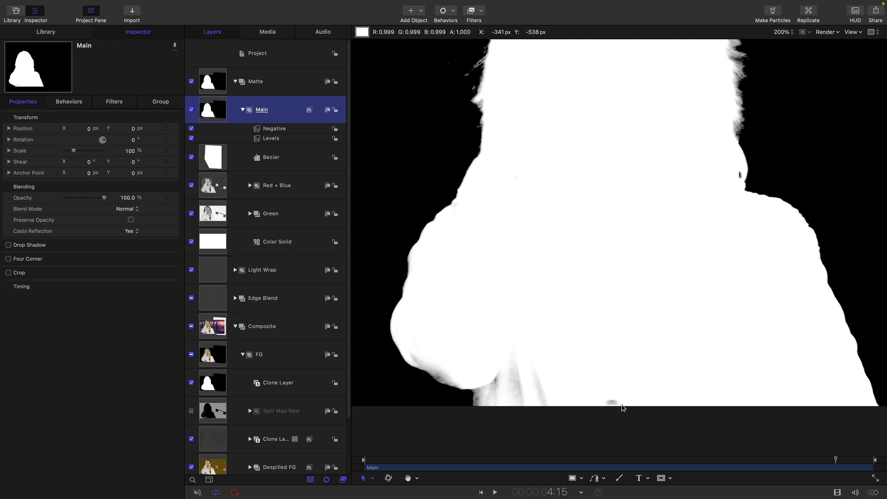
key(Left)
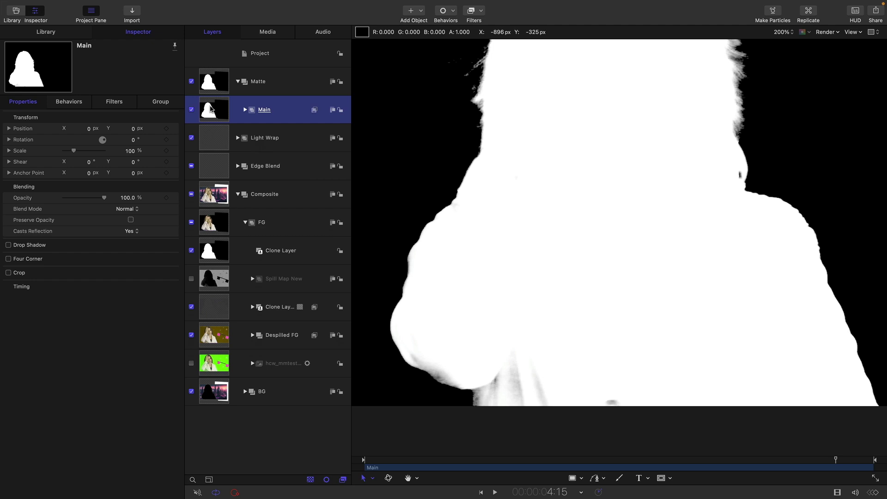
- Make a clone of the Main group and set its blend mode to Lighten
right_click(211, 108)
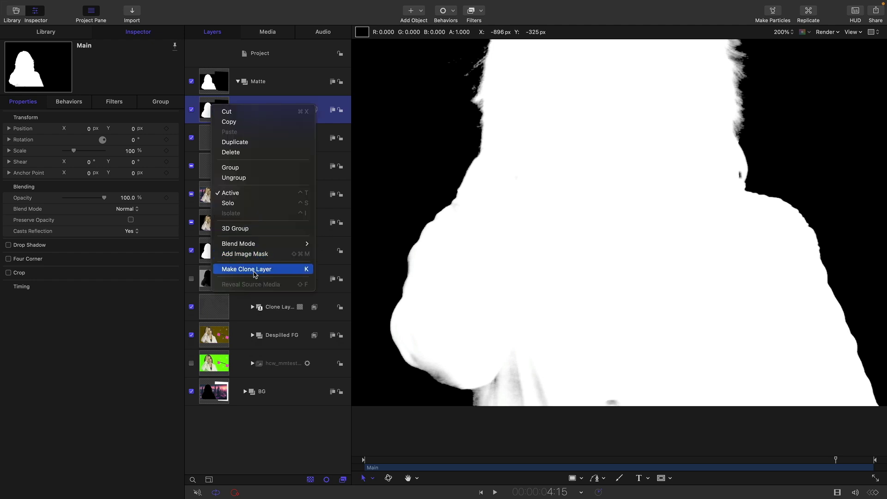
click(253, 272)
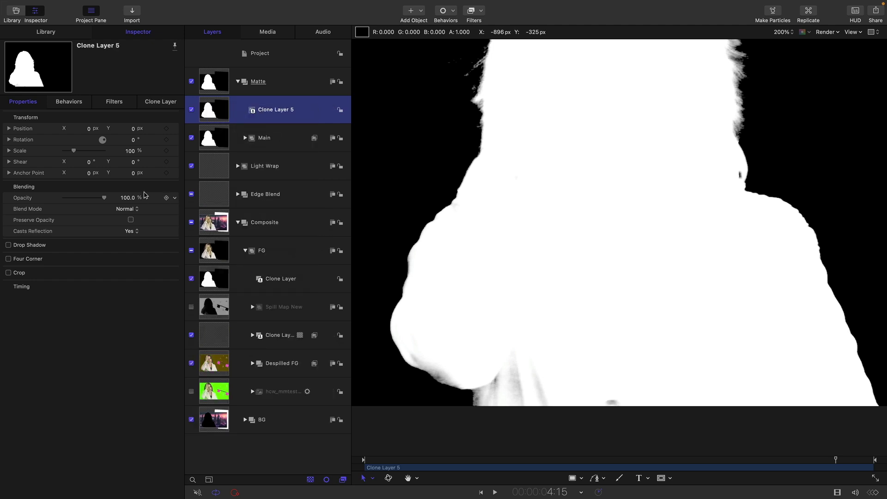
click(131, 210)
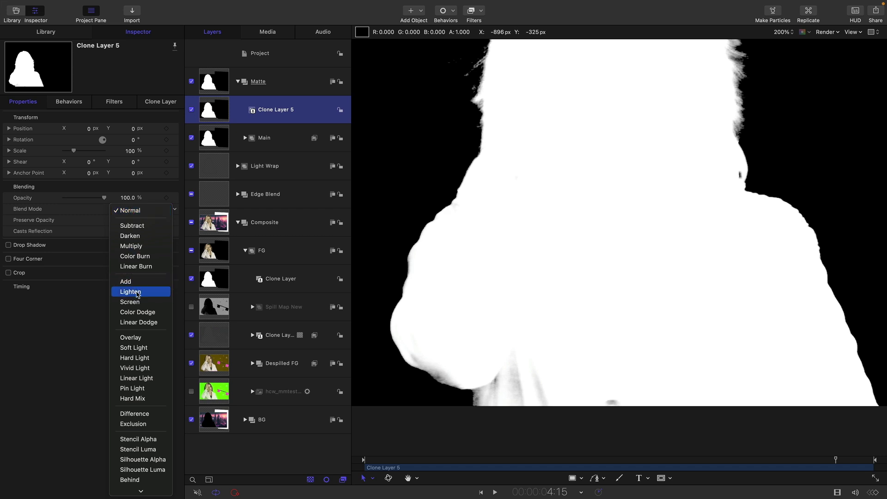
click(137, 293)
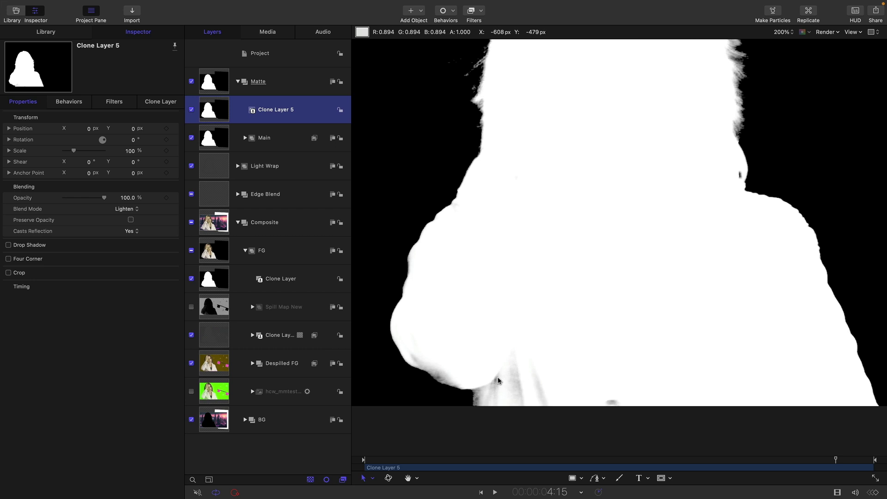
- Apply a Threshold filter to Clone Layer 5 and toggle it to compare
click(482, 30)
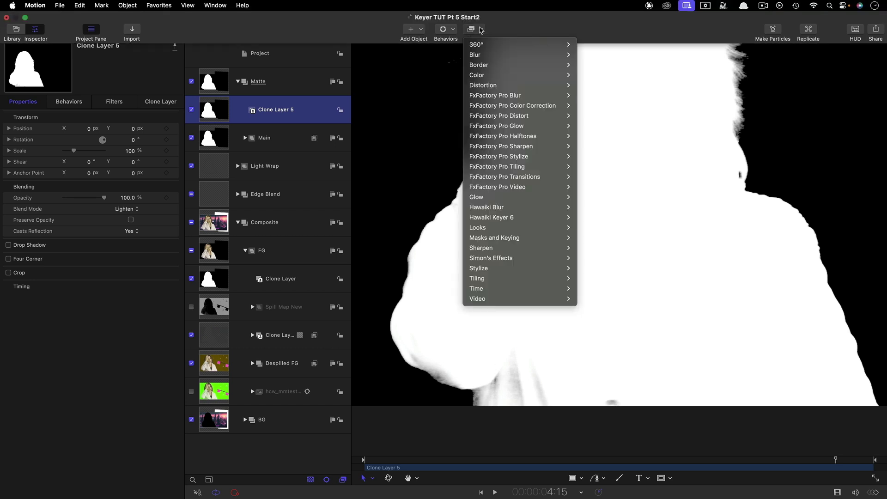
mouse_move(517, 75)
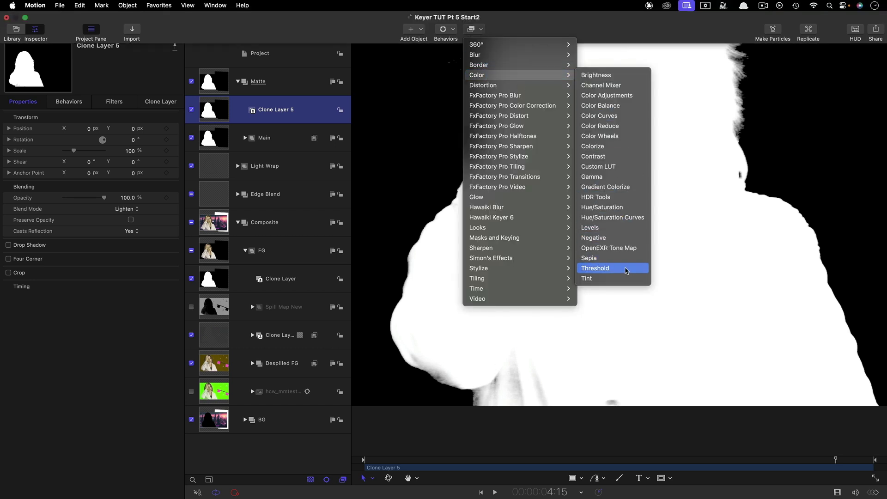
click(626, 271)
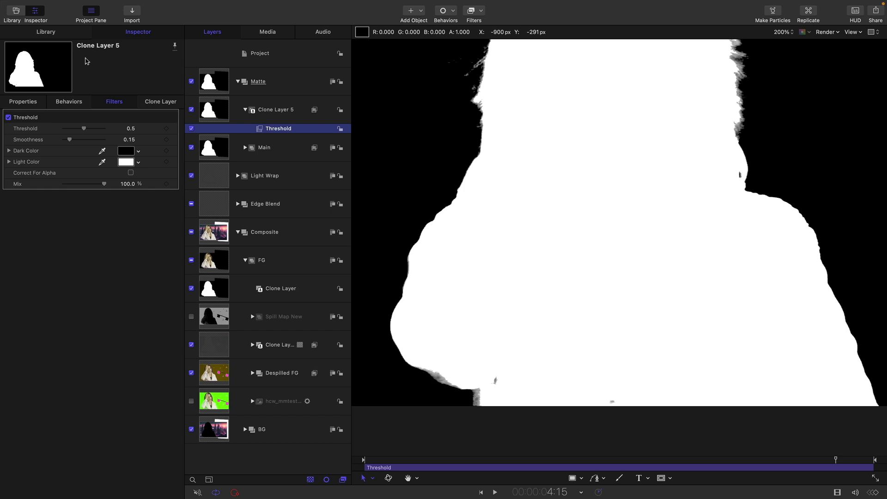
click(191, 128)
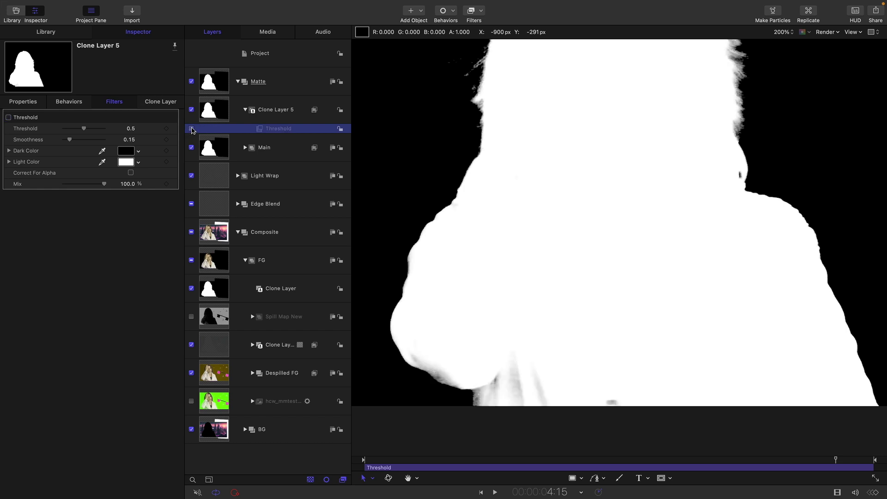
click(191, 129)
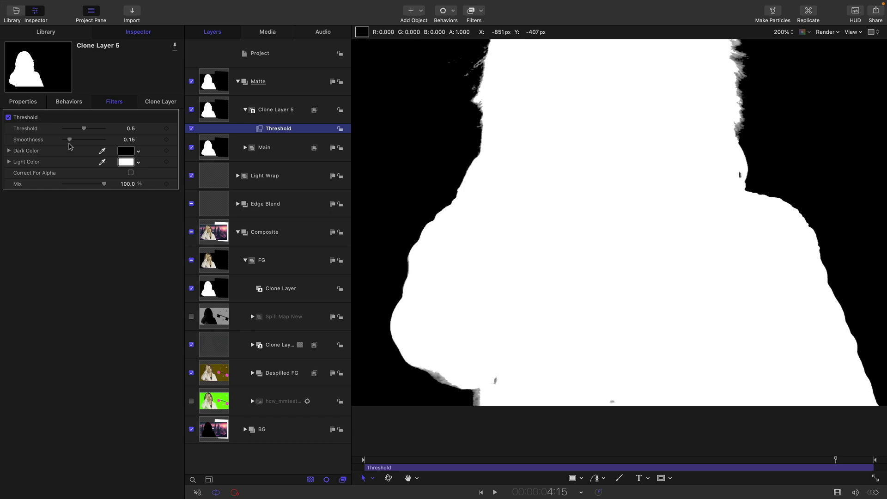
- Set Threshold Smoothness to 0 and Threshold to 0.1, comparing with the clone toggled
drag(70, 140, 12, 134)
drag(85, 131, 68, 121)
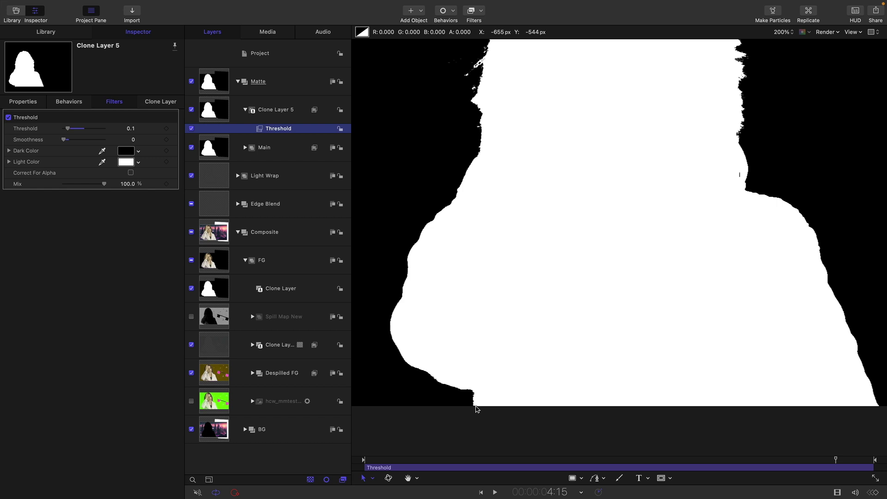
click(191, 110)
click(191, 110)
click(191, 109)
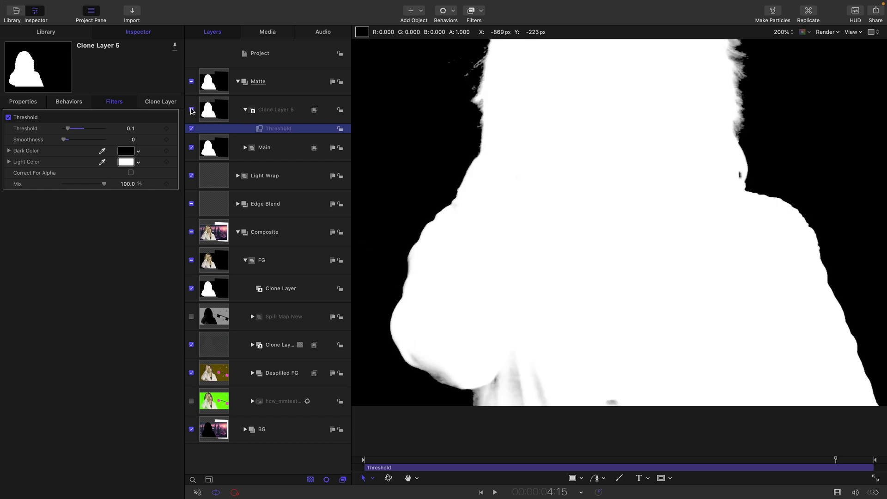
click(192, 110)
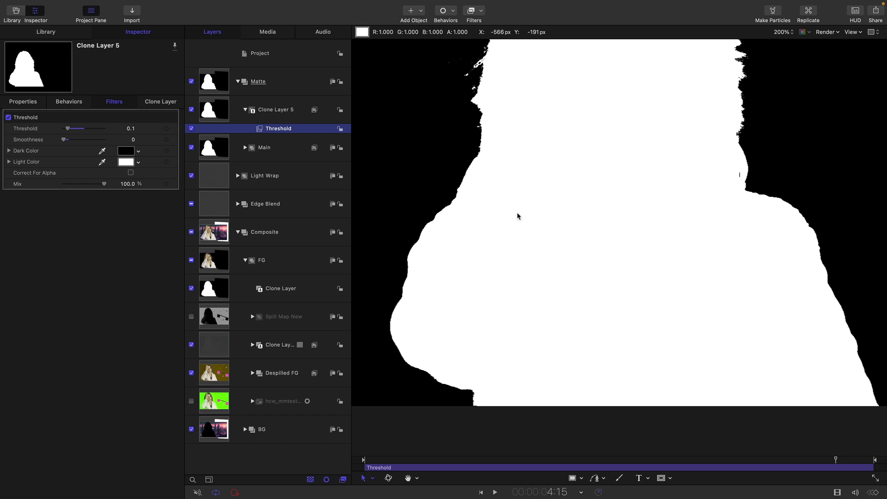
- Add a Gaussian Blur to Clone Layer 5 with Amount 8.0
mouse_move(500, 4)
click(482, 31)
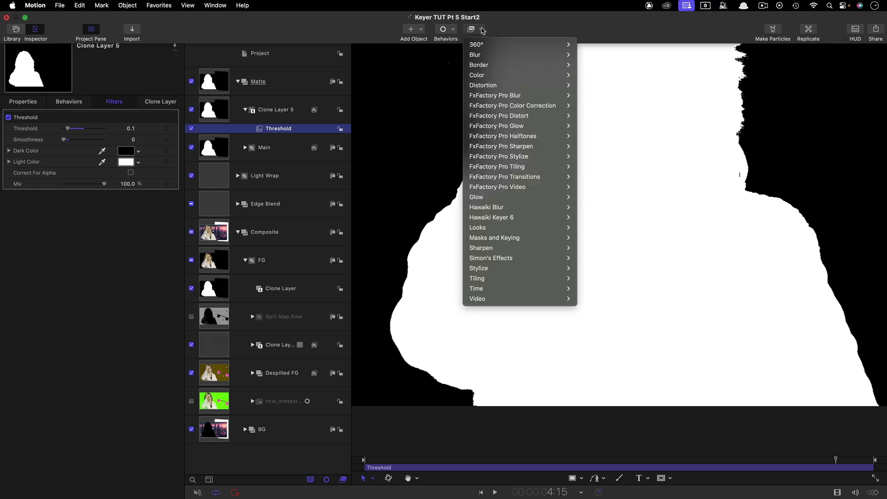
mouse_move(486, 55)
click(614, 110)
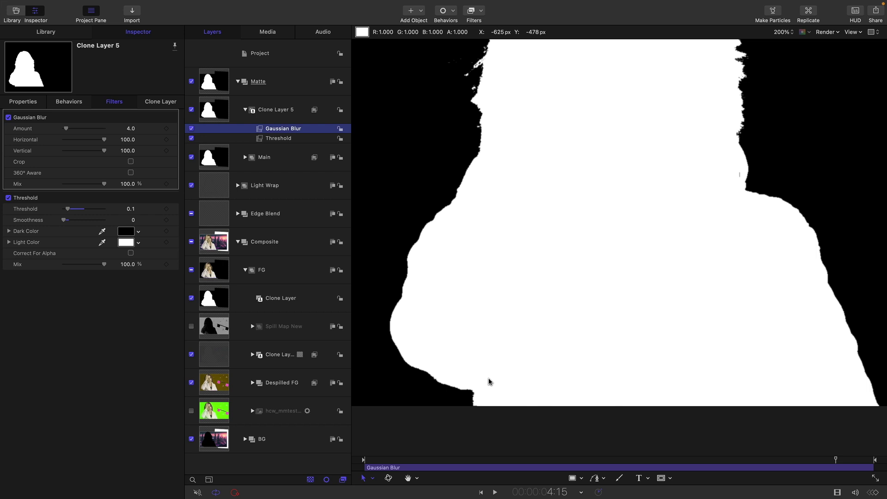
click(131, 129)
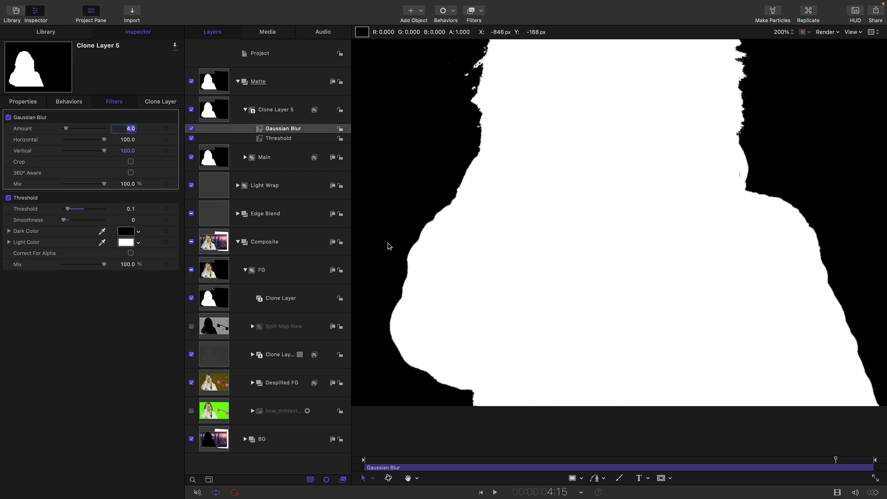
text(8)
key(Return)
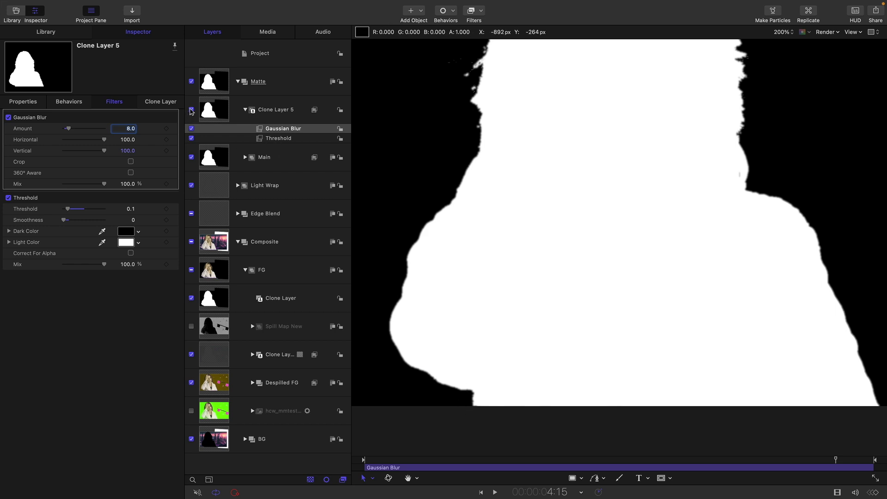
- Toggle Clone Layer 5 on and off repeatedly to compare the blurred matte
click(191, 110)
click(191, 110)
click(191, 110)
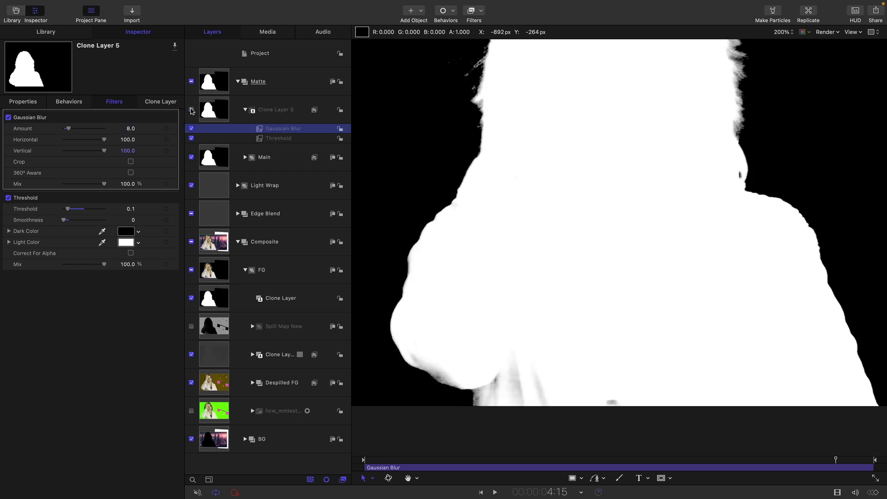
click(191, 110)
click(191, 109)
click(191, 110)
click(191, 110)
click(191, 110)
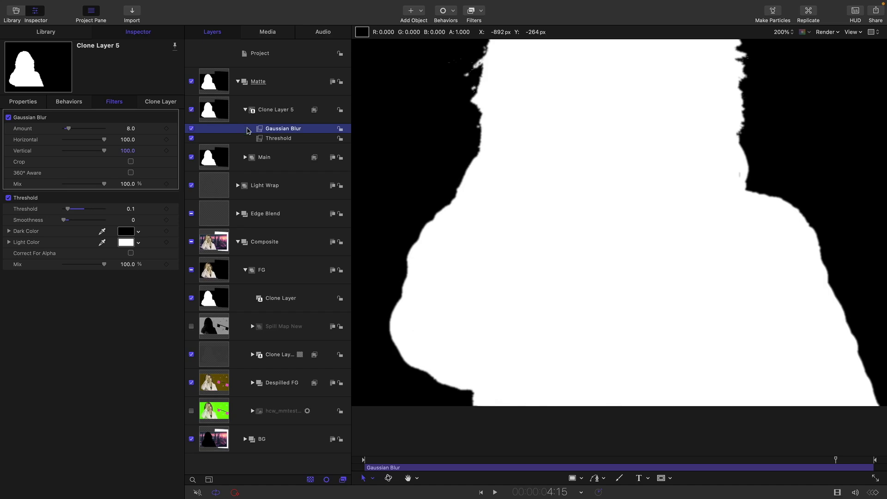
- Reselect Clone Layer 5 and browse the Filters menu
click(277, 109)
click(472, 10)
mouse_move(484, 58)
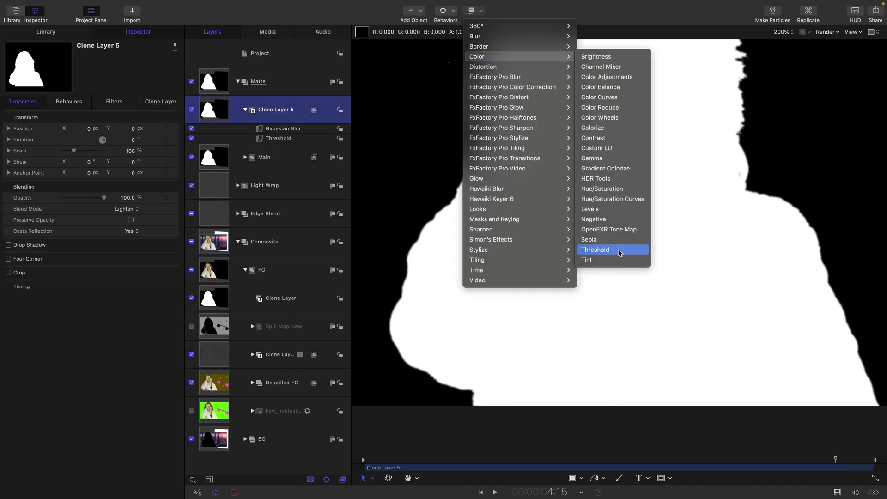
- Add a Threshold above the blur on Clone Layer 5 at 0.89, toggling it to compare
click(595, 250)
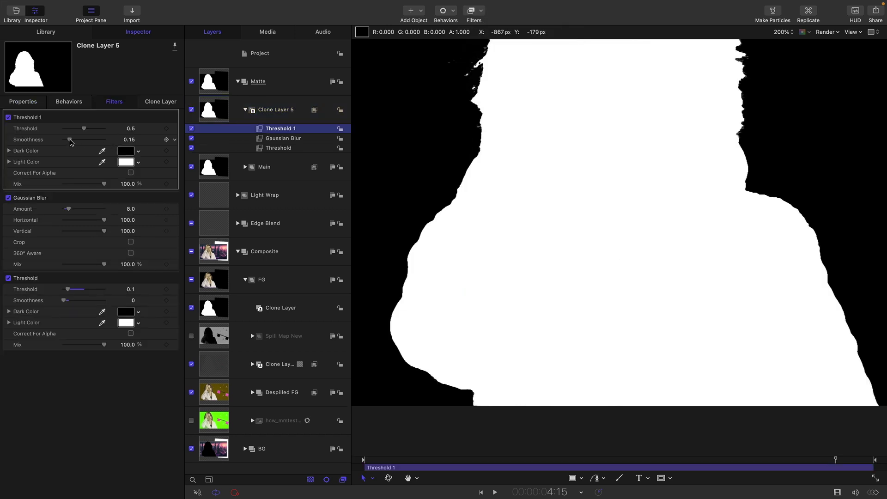
drag(85, 131, 100, 130)
scroll(495, 358, up, 3)
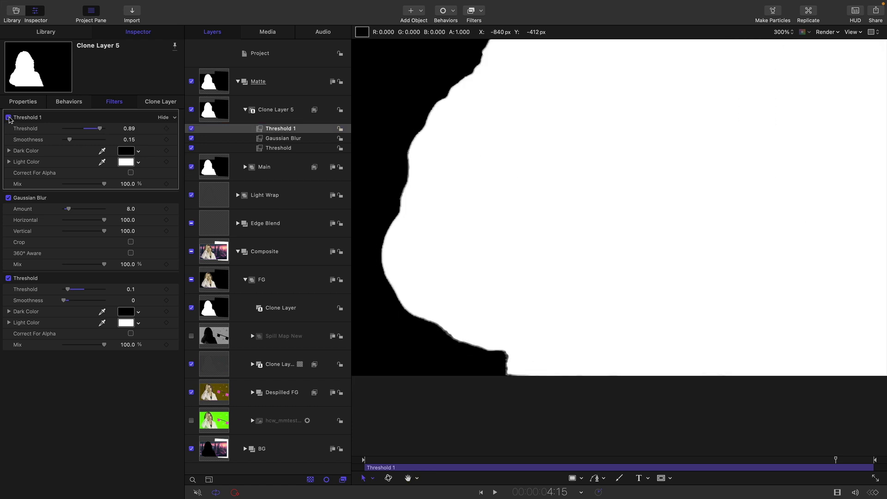
click(9, 117)
click(9, 117)
- Add another Gaussian Blur to Clone Layer 5 at Amount 9.0, then fit the canvas
mouse_move(488, 2)
click(482, 32)
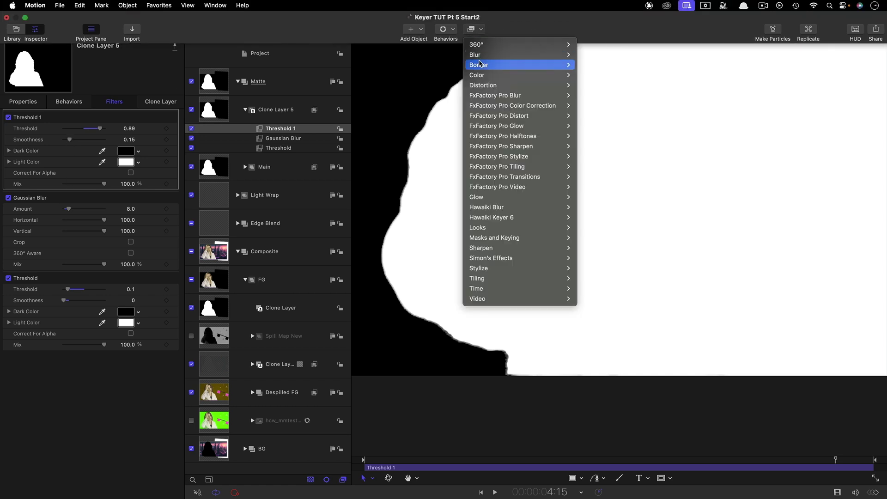
mouse_move(531, 54)
click(613, 108)
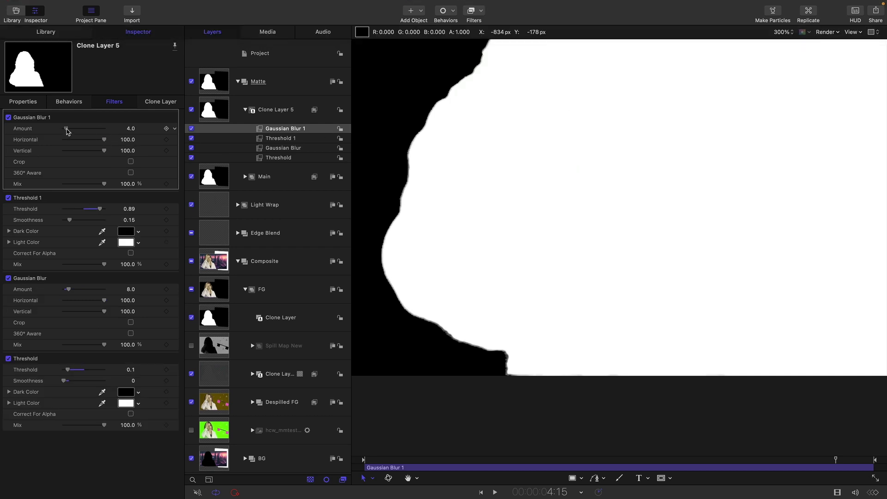
mouse_move(67, 129)
mouse_down()
mouse_move(78, 129)
mouse_move(70, 129)
mouse_up()
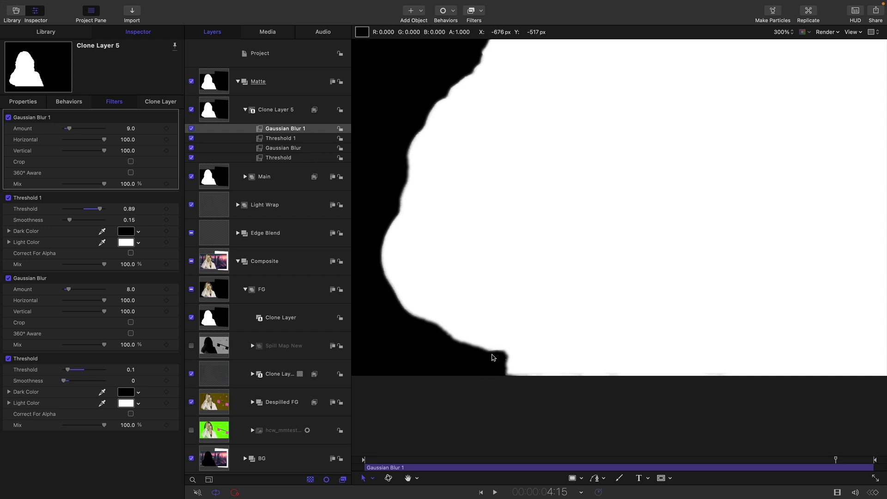
key(super+minus)
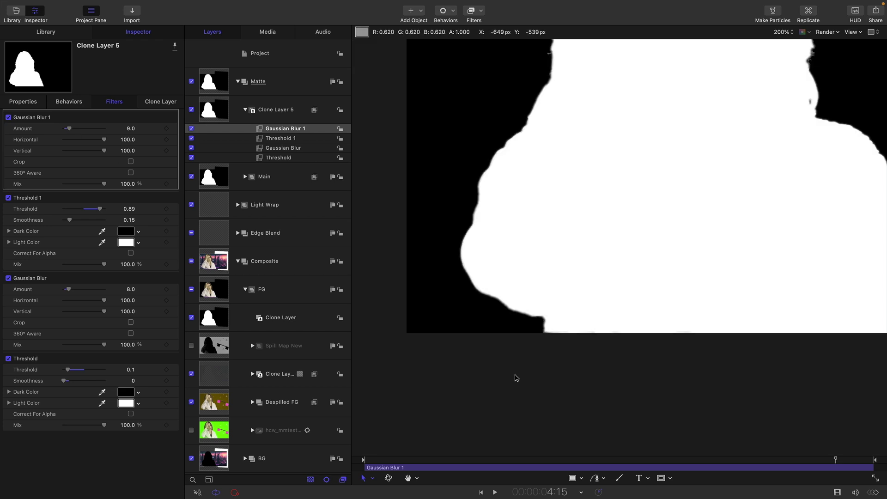
key(super+minus)
key(shift+z)
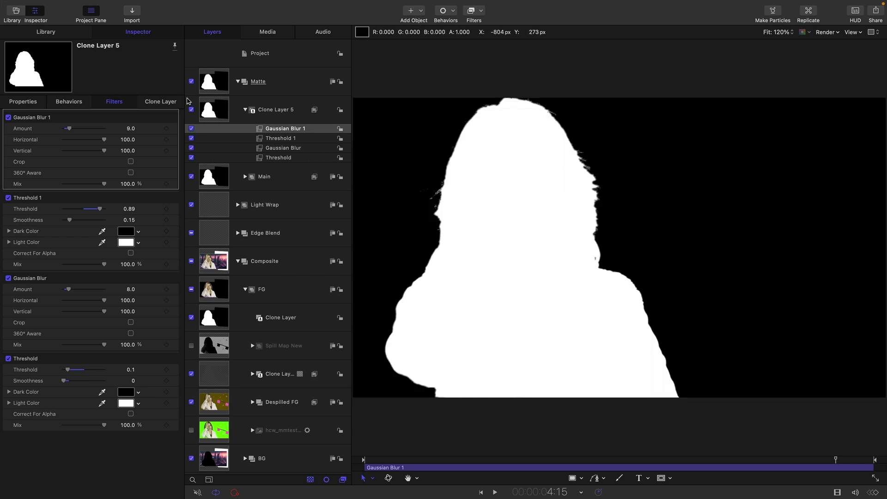
- Hide the Matte group and toggle Clone Layer 5 at 200% to compare the hair edge
click(191, 81)
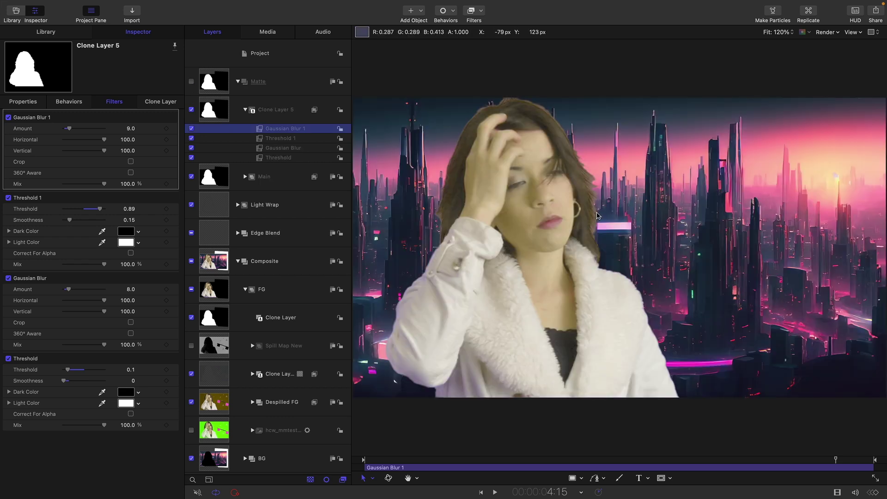
key(super+equal)
click(191, 110)
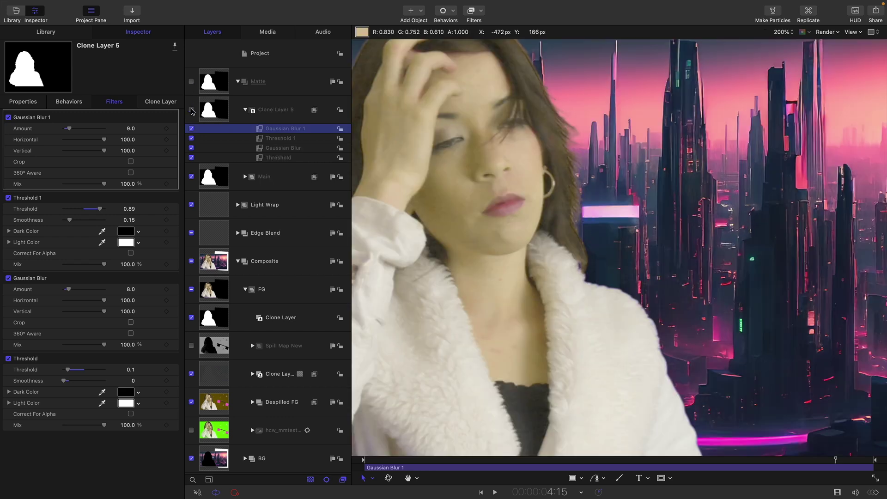
click(191, 110)
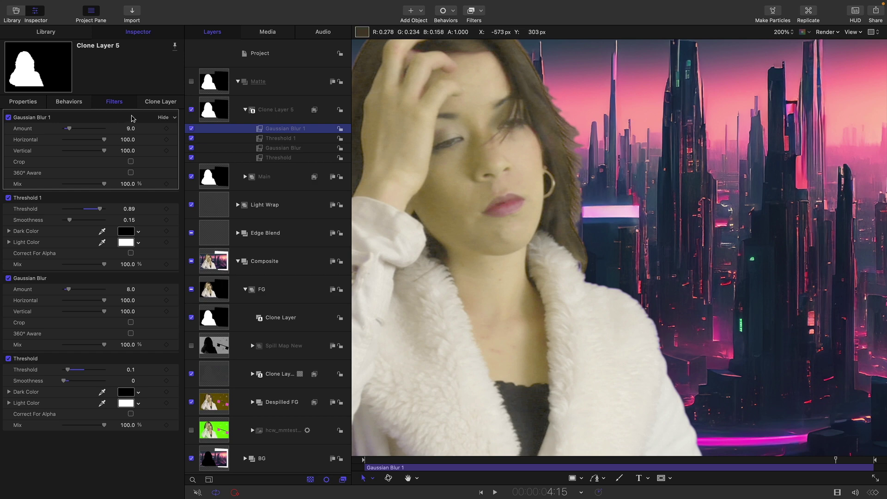
click(191, 110)
click(191, 110)
click(191, 109)
click(191, 110)
key(alt+z)
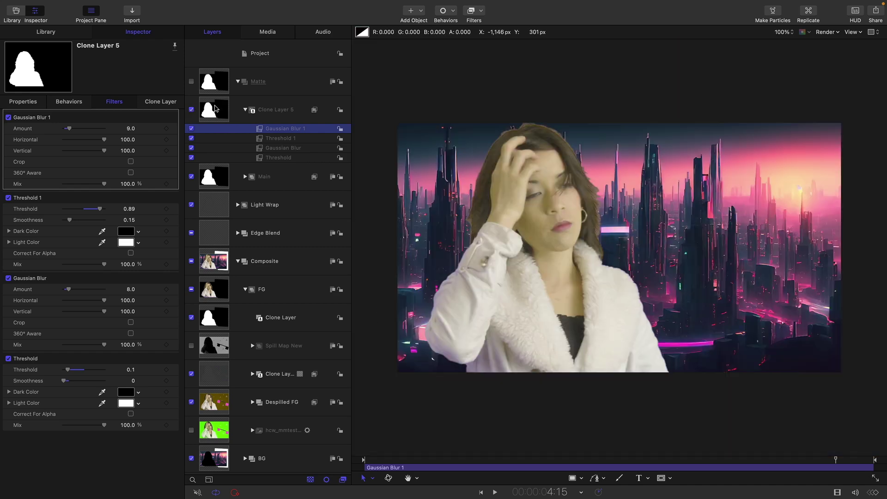
click(215, 108)
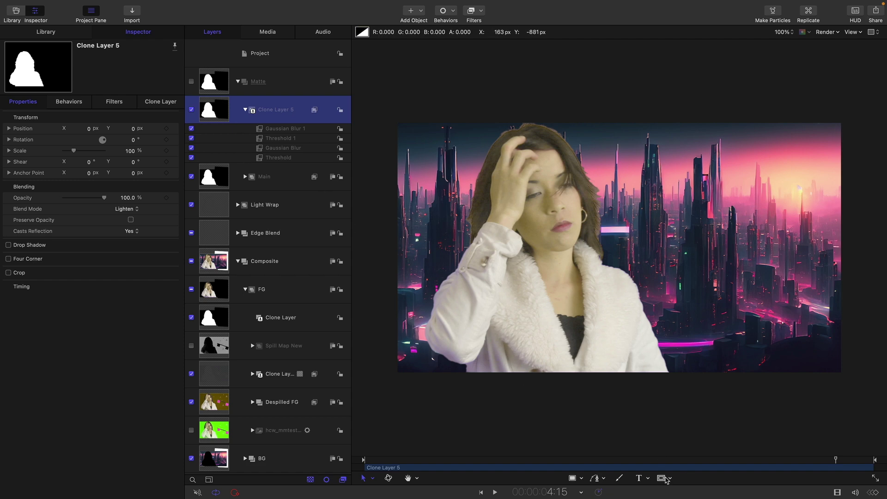
- Draw a Rectangle Mask on Clone Layer 5 around the lower-left sleeve
click(666, 481)
click(693, 409)
mouse_move(376, 281)
mouse_down()
mouse_move(377, 300)
mouse_move(535, 402)
mouse_move(584, 419)
mouse_up()
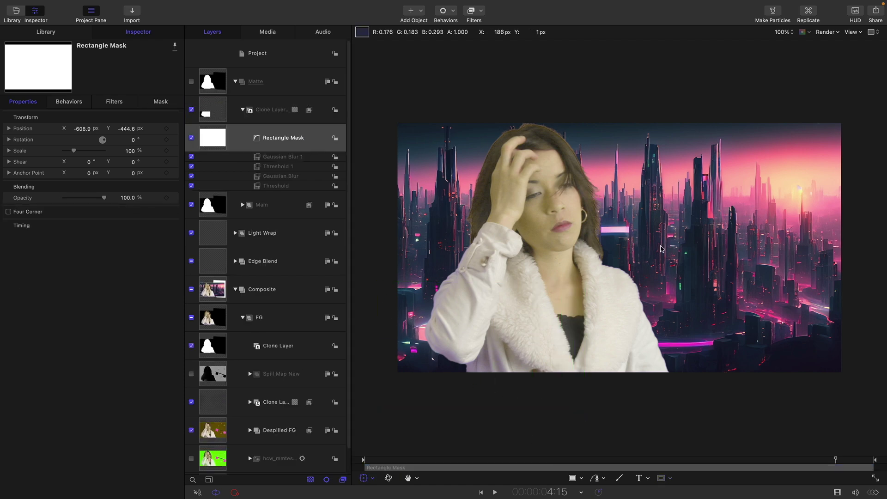
key(super+equal)
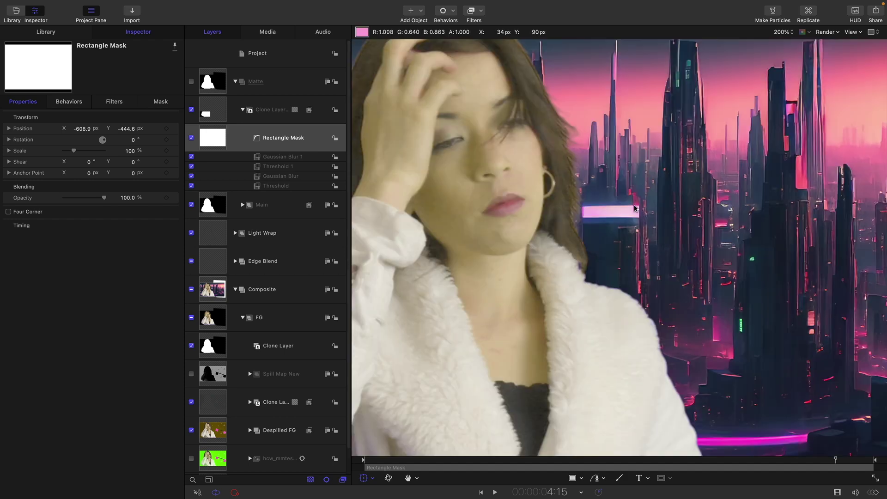
click(191, 111)
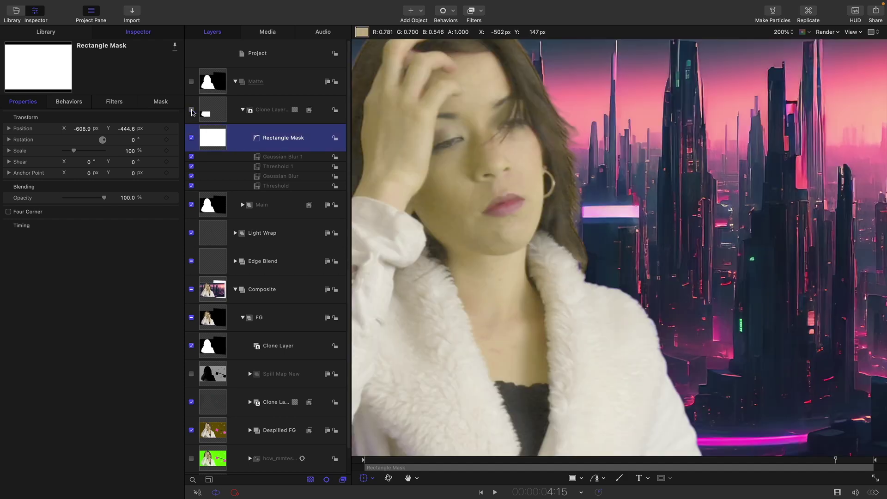
key(shift+z)
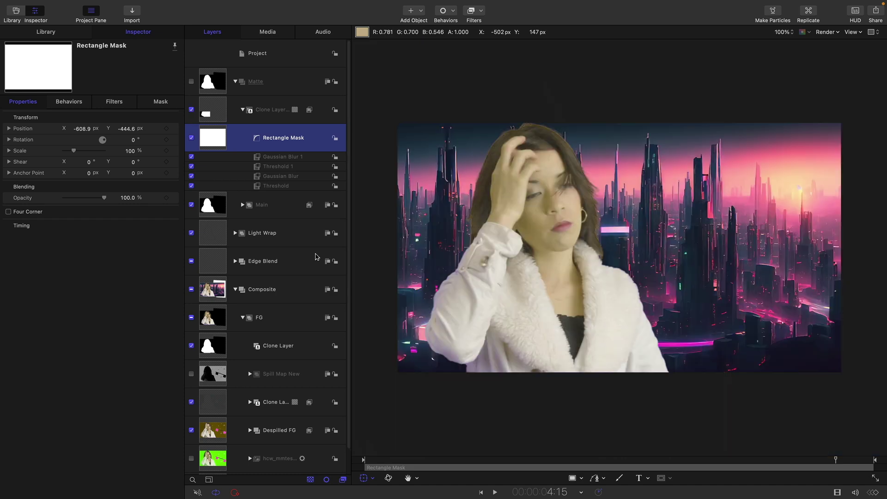
- Toggle the clone layer off and on to compare the sleeve area
click(191, 110)
scroll(492, 259, up, 3)
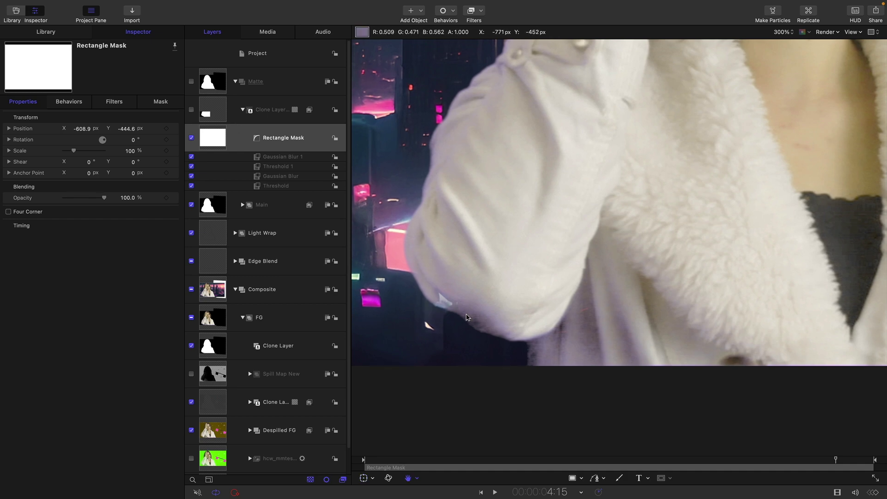
click(191, 109)
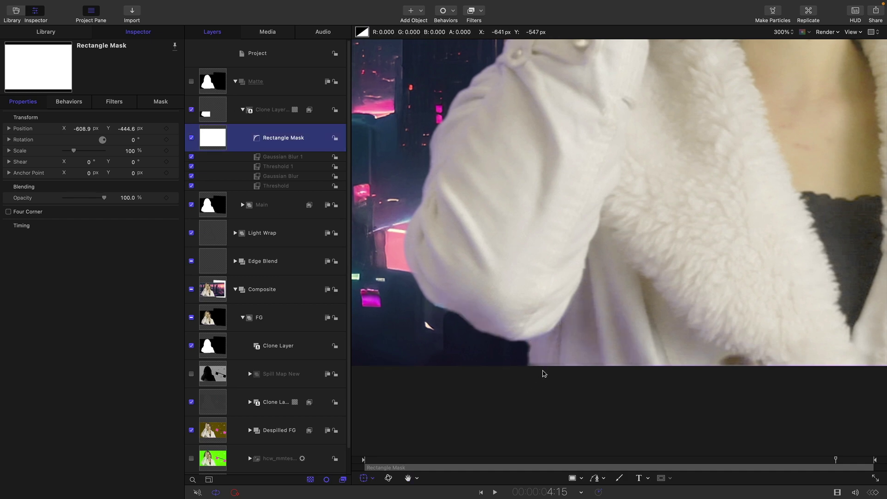
scroll(544, 373, down, 3)
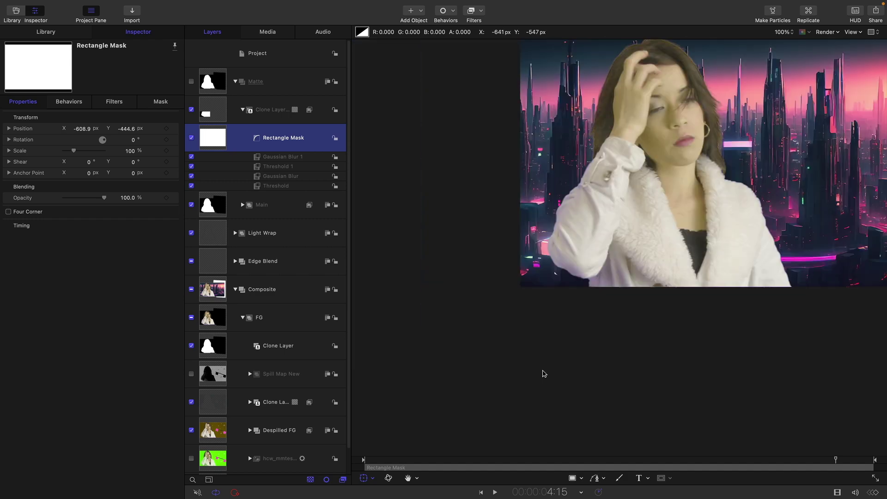
- Rename the masked clone layer to 'Inside Matte' and collapse it
key(shift+z)
double_click(272, 109)
text(Inside Matte)
key(Return)
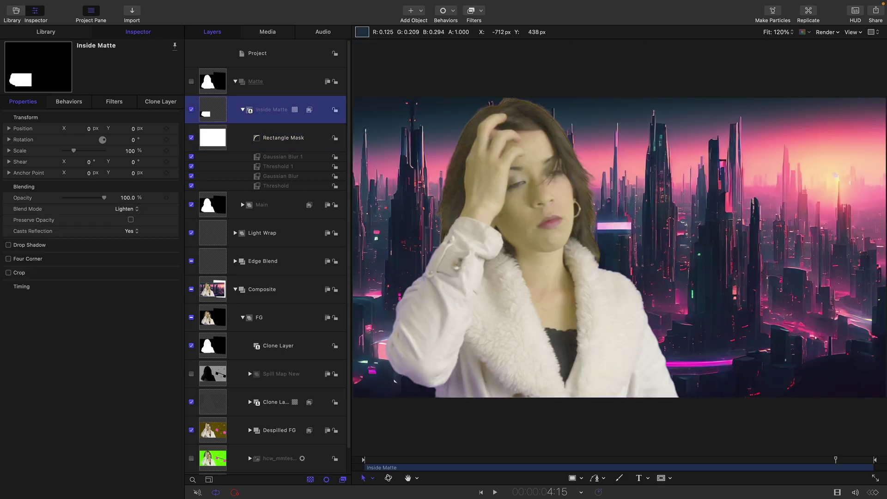
click(243, 110)
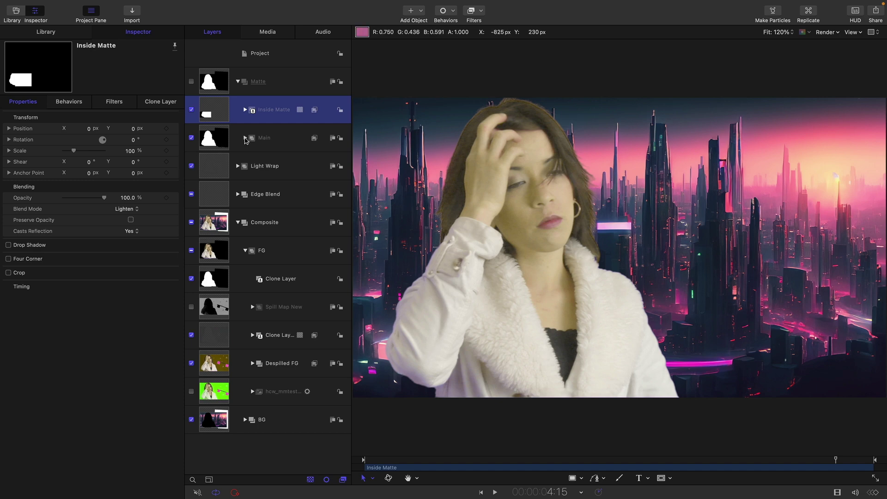
- Disable the Bezier layer in Main and the Blue layer in Red + Blue
click(245, 138)
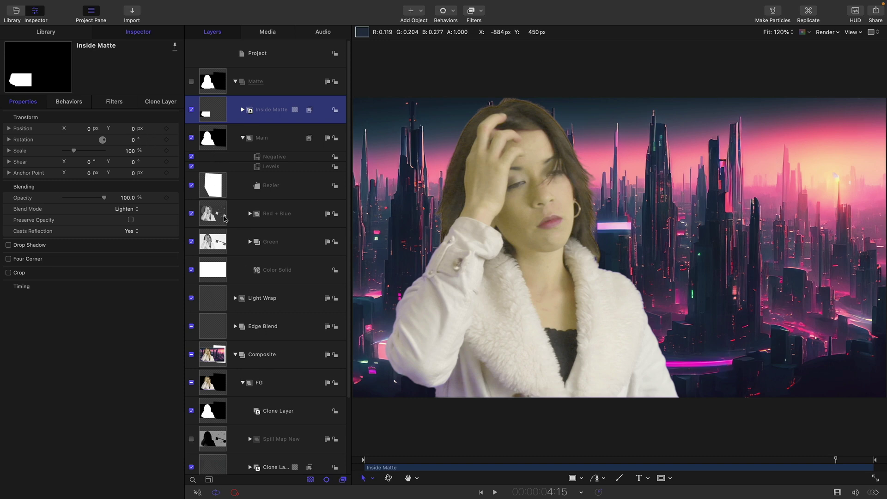
click(192, 186)
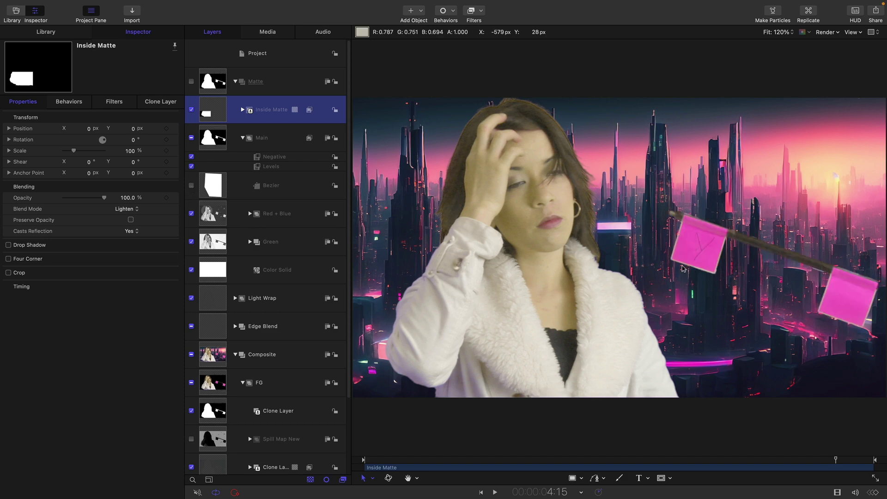
click(250, 213)
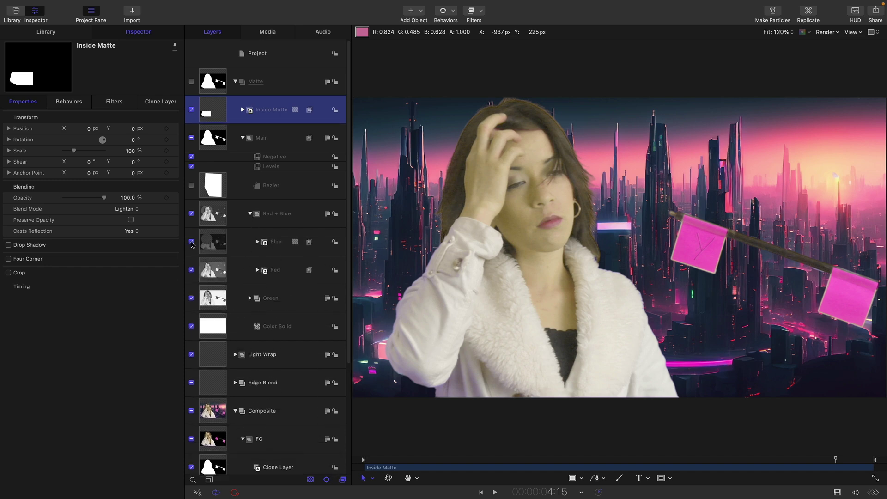
click(191, 242)
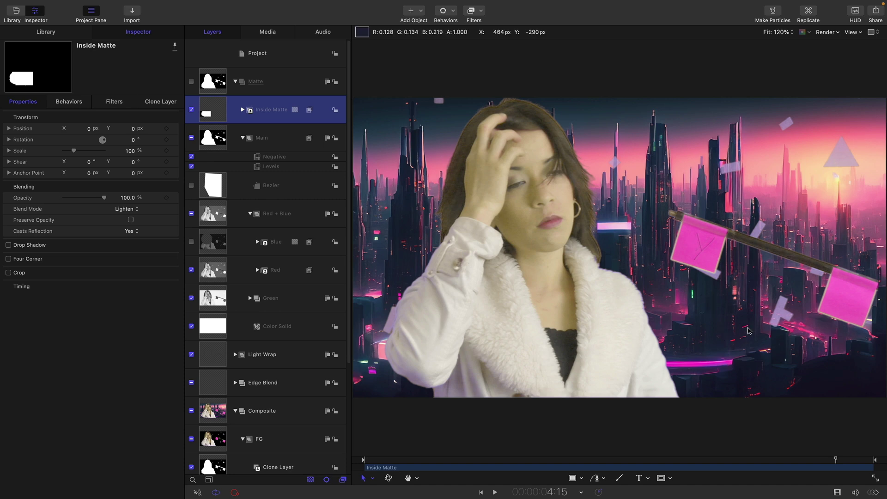
click(214, 140)
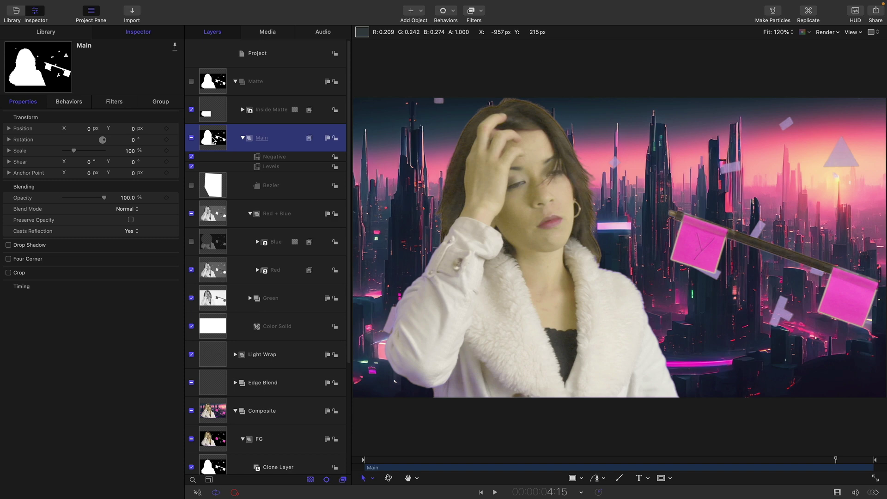
- Clone Main into the re-enabled Matte group as Clone Layer 5 with Darken blend mode
right_click(213, 140)
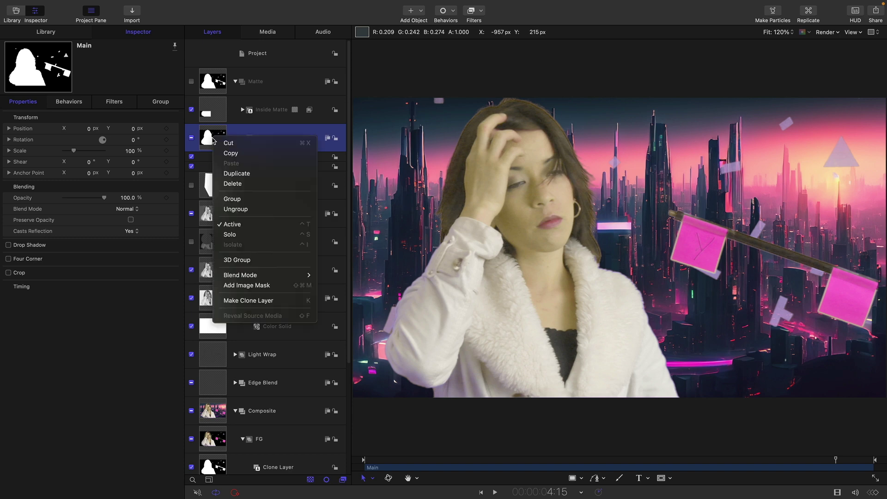
click(254, 300)
drag(211, 147, 215, 95)
click(192, 81)
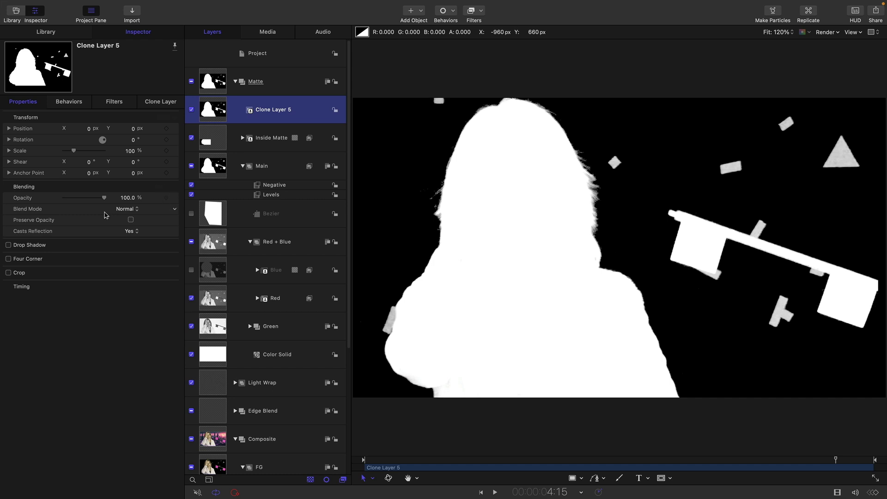
click(128, 209)
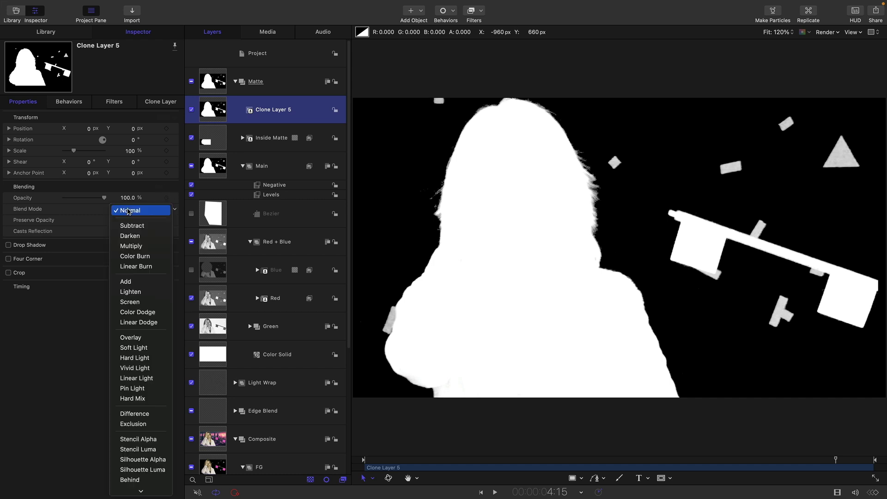
click(129, 236)
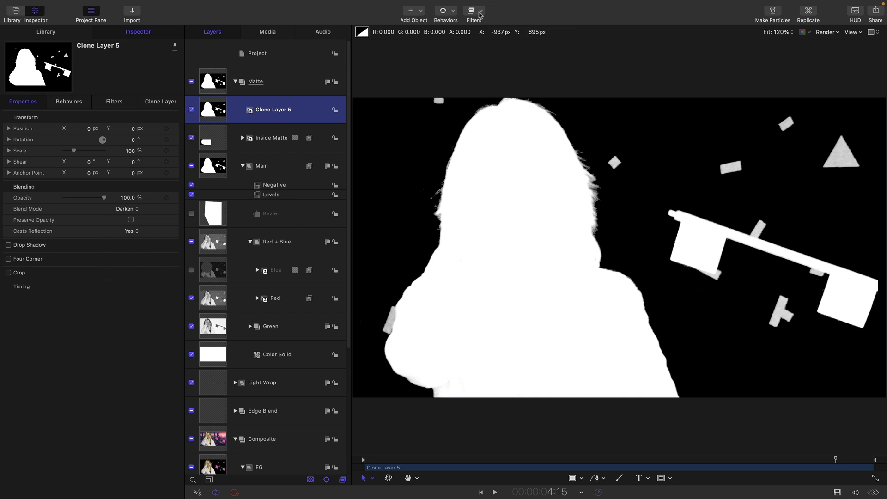
- Add a MinMax filter at Radius 35 to Clone Layer 5 and compare the matte without it
click(482, 12)
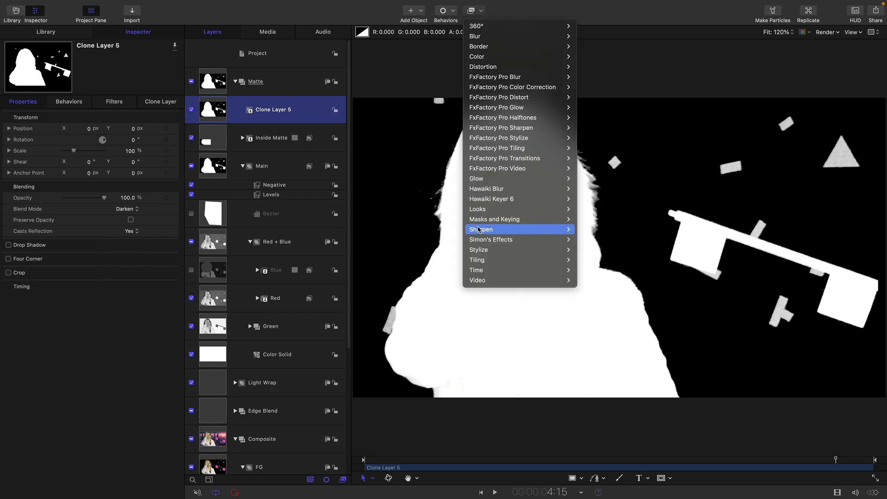
mouse_move(482, 253)
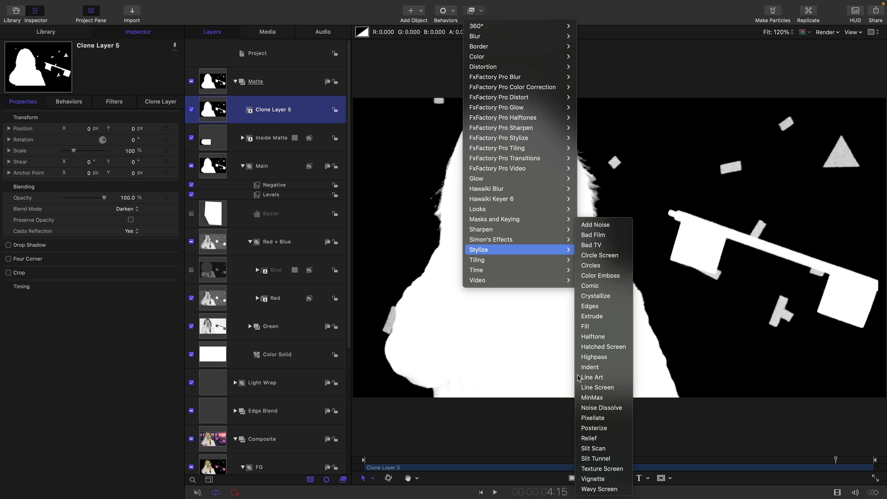
click(593, 397)
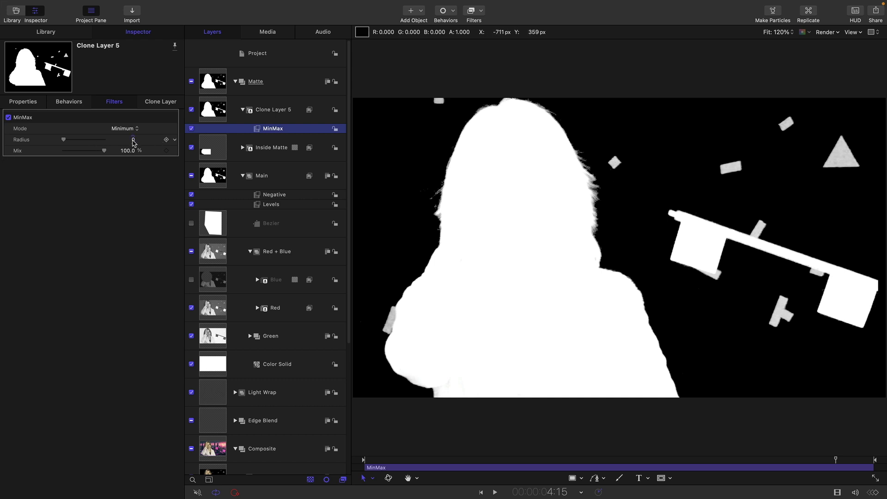
drag(133, 142, 149, 142)
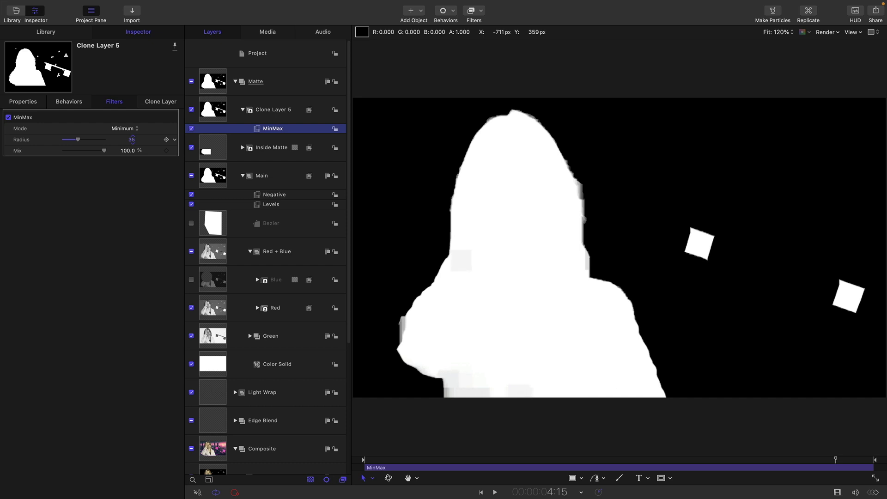
click(191, 110)
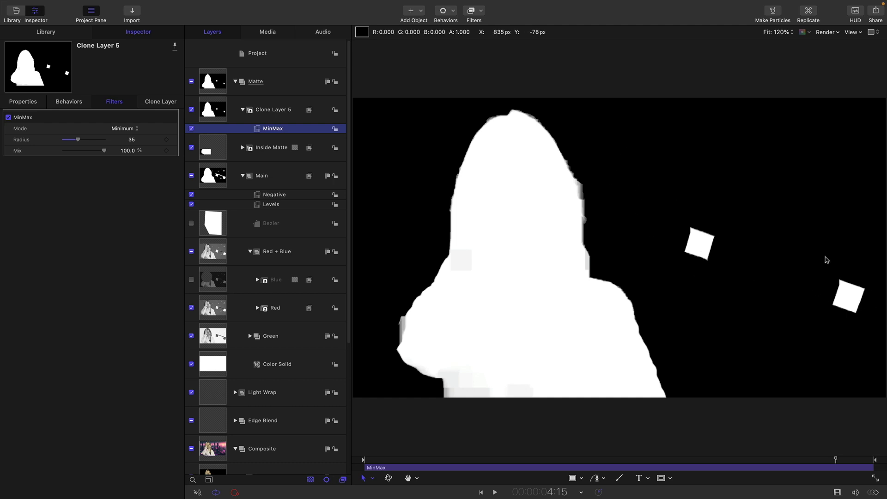
right_click(257, 128)
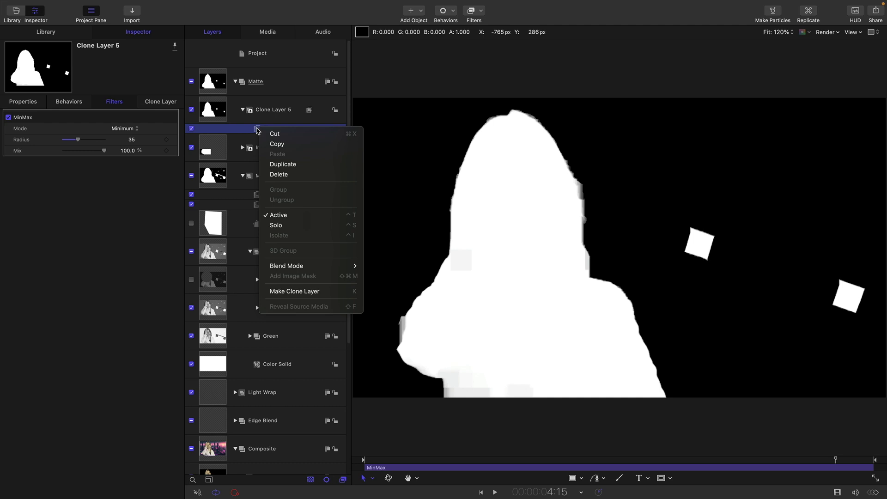
- Duplicate the MinMax filter and set the copy to Maximum mode with Radius 54
click(283, 164)
click(122, 128)
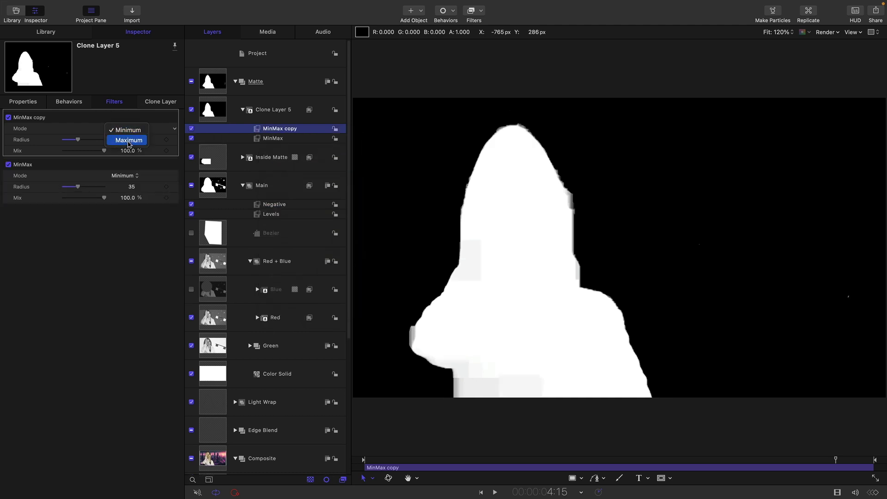
click(123, 138)
drag(79, 141, 85, 141)
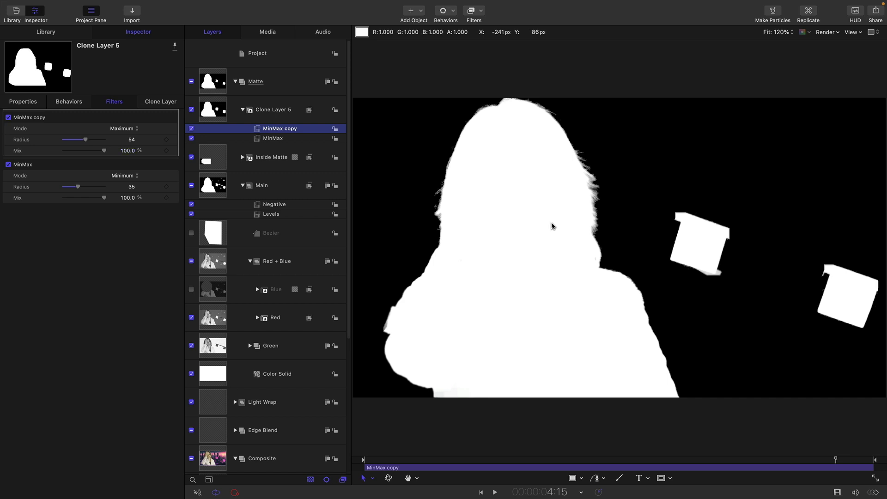
- Toggle Clone Layer 5 off and on repeatedly to compare the mattes
click(192, 110)
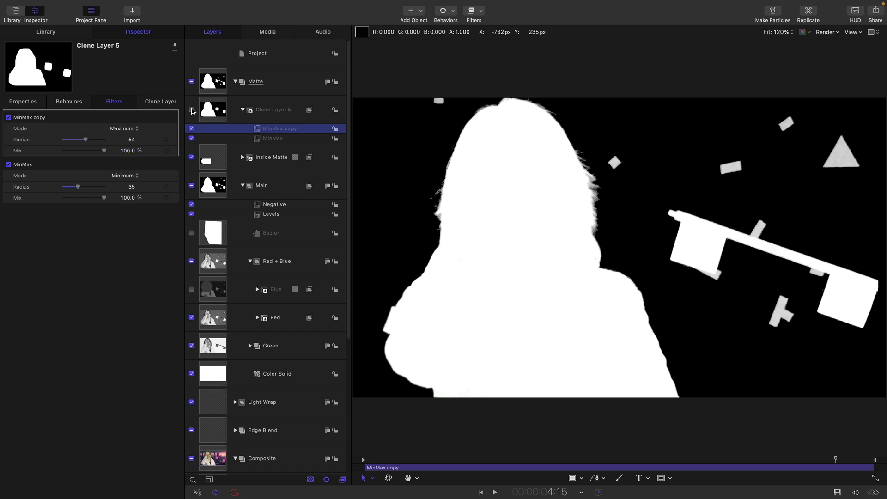
click(192, 110)
click(191, 110)
click(191, 110)
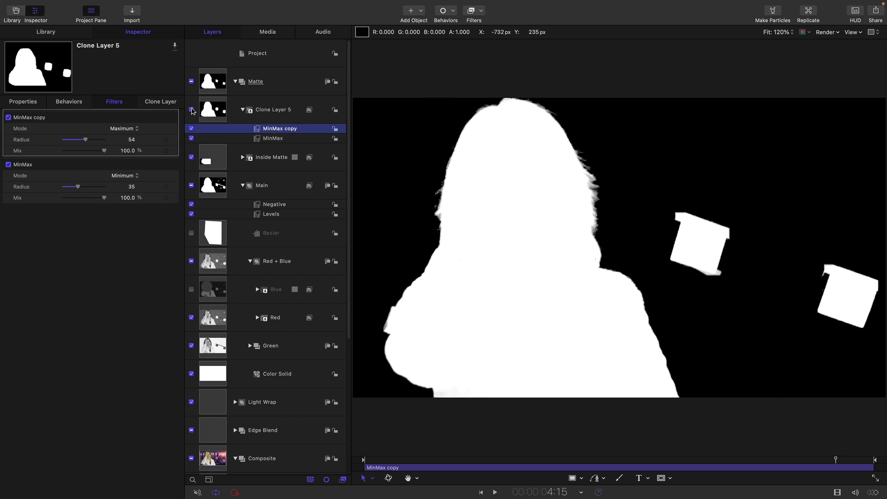
click(191, 110)
click(191, 110)
click(191, 110)
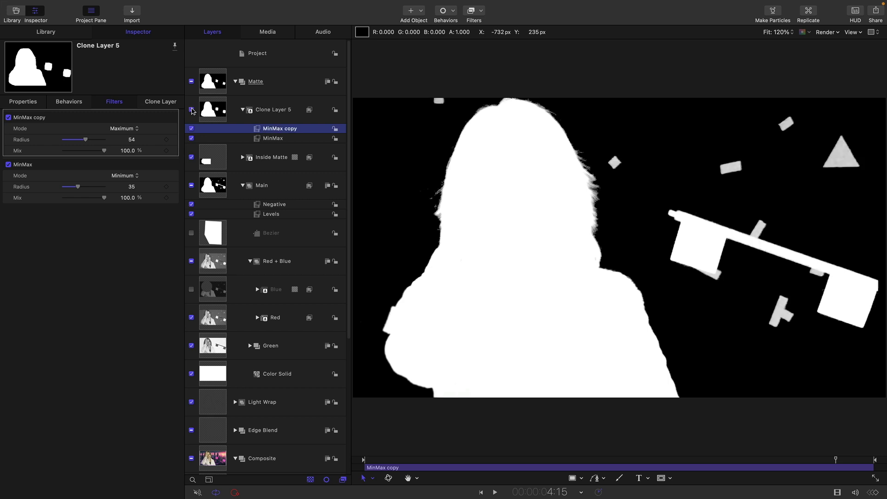
click(191, 110)
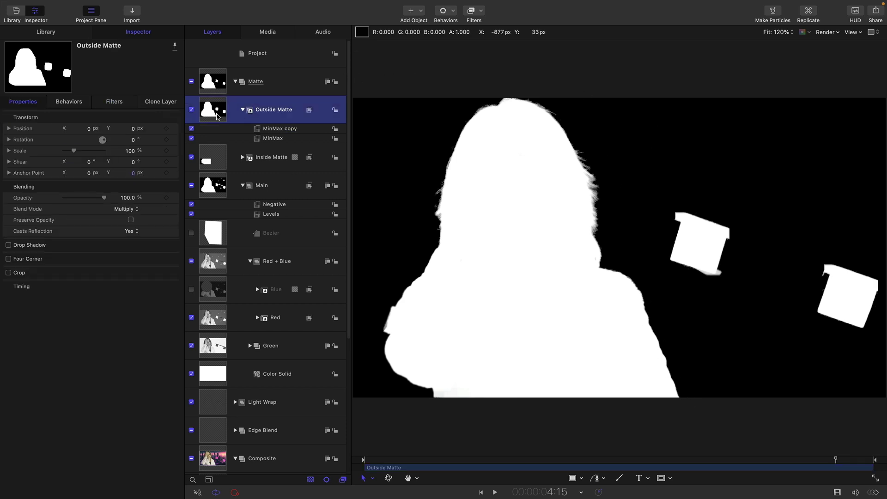
click(128, 210)
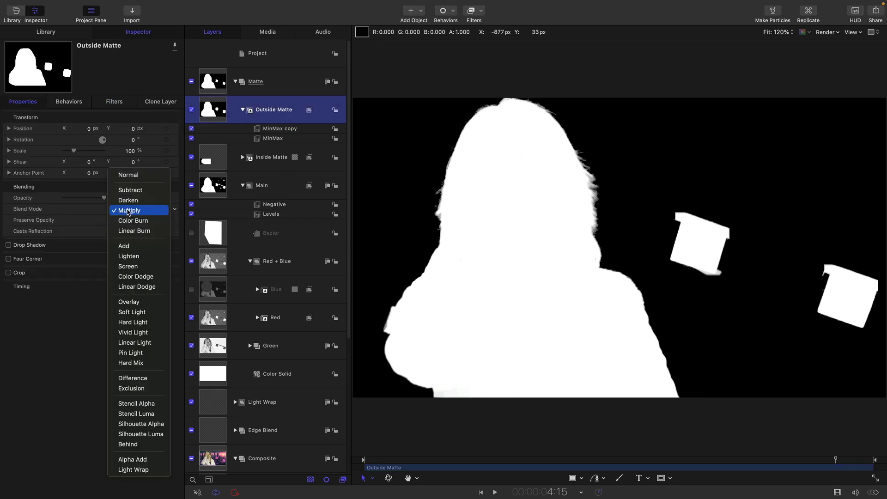
click(137, 174)
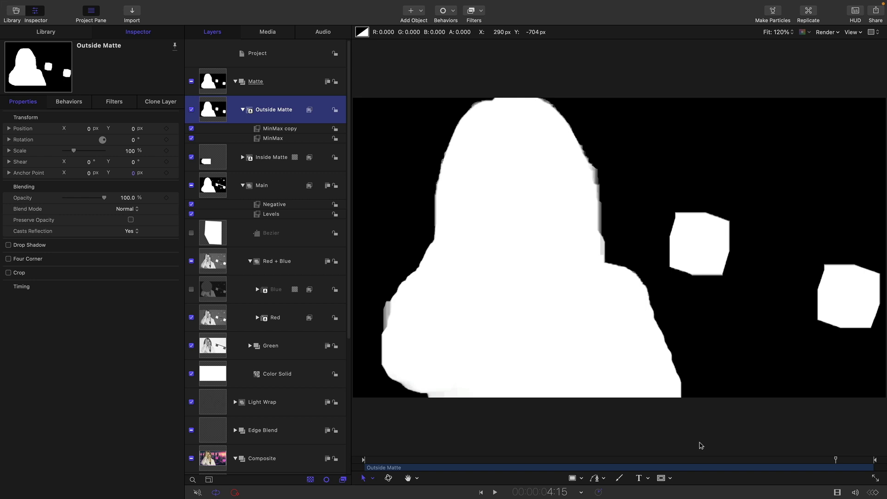
click(482, 11)
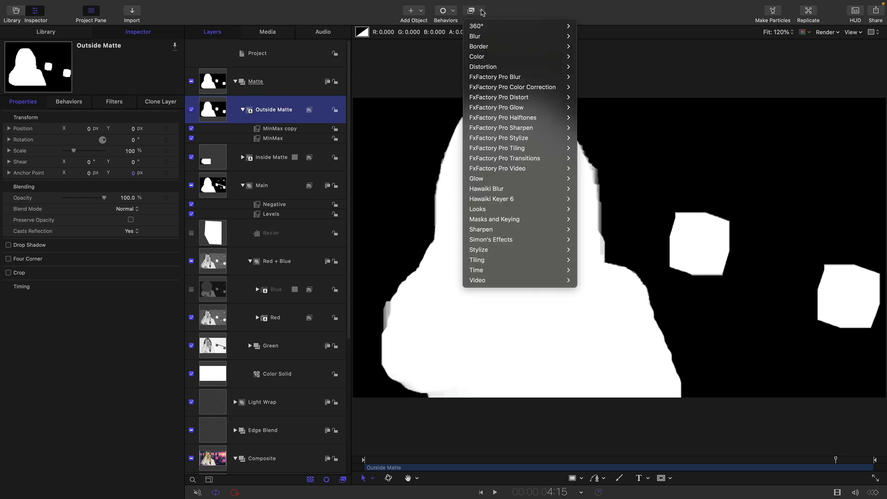
mouse_move(489, 59)
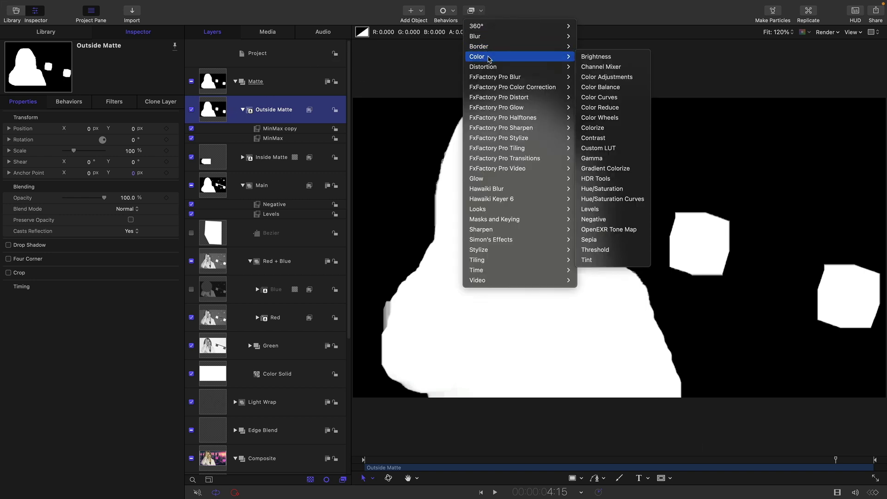
click(619, 249)
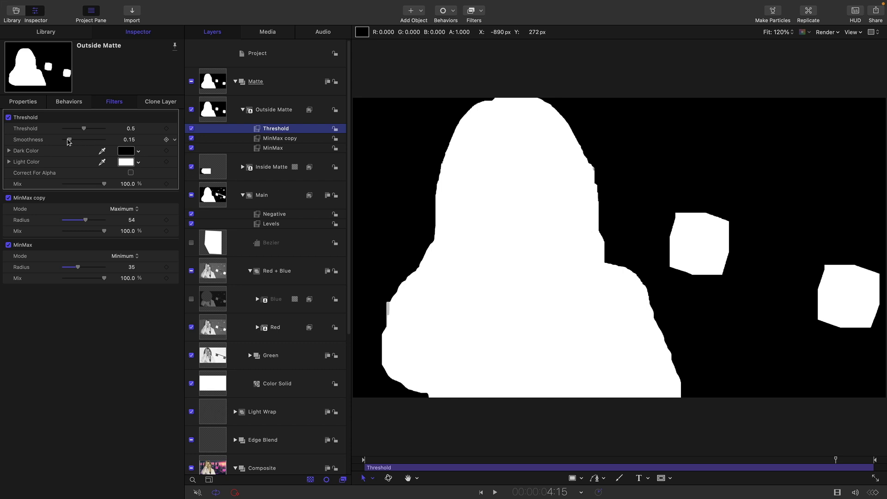
mouse_move(69, 139)
mouse_down()
mouse_move(72, 129)
mouse_move(44, 132)
mouse_move(69, 130)
mouse_up()
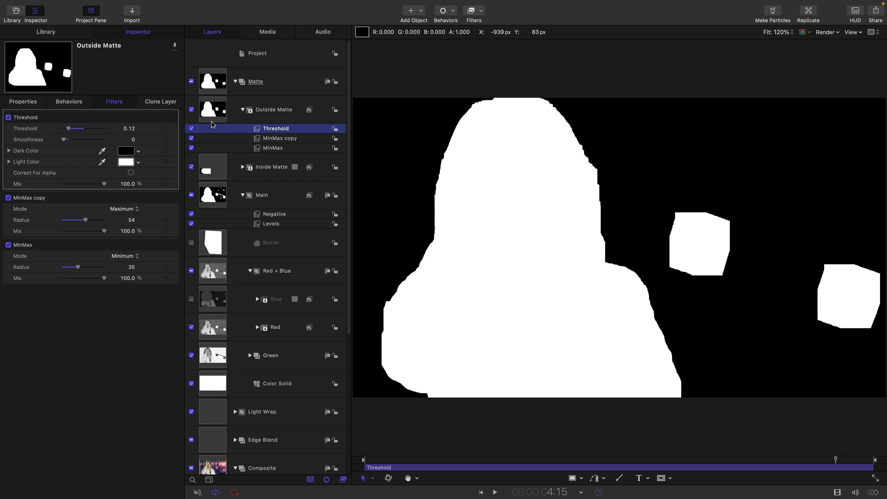
key(Delete)
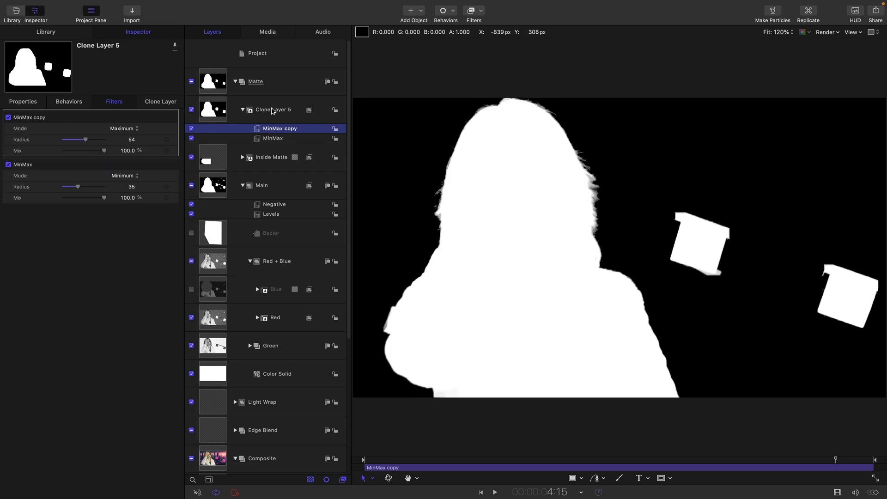
- Rename Clone Layer 5 to 'Outside Matte'
click(287, 108)
double_click(271, 109)
text(Outside Matte)
key(Return)
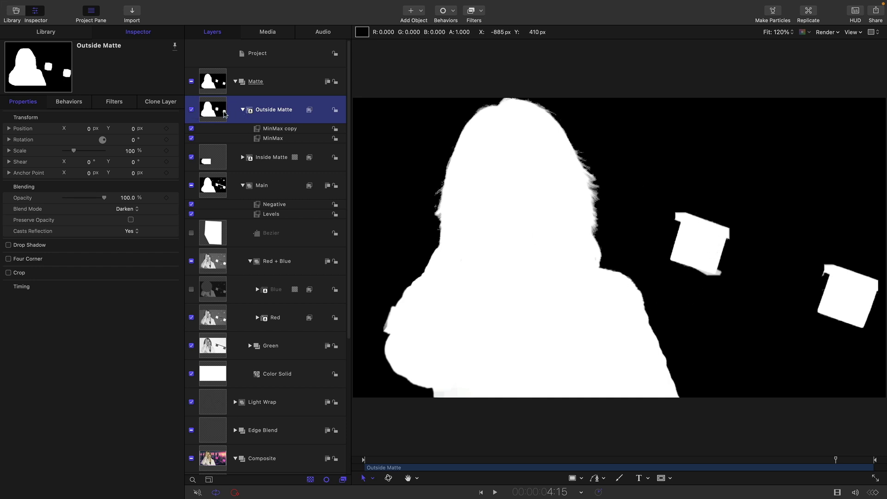
- Re-enable the Blue and Bezier layers and hide the Matte group to show the composite
click(193, 111)
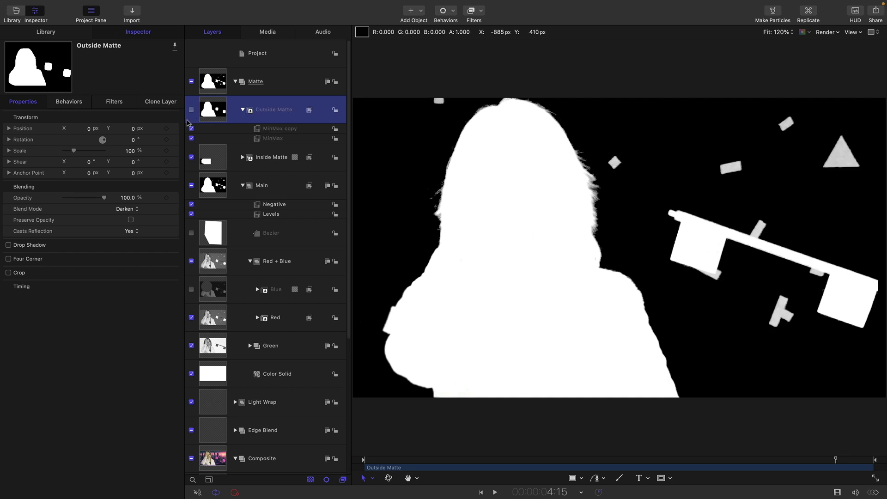
click(192, 290)
click(191, 233)
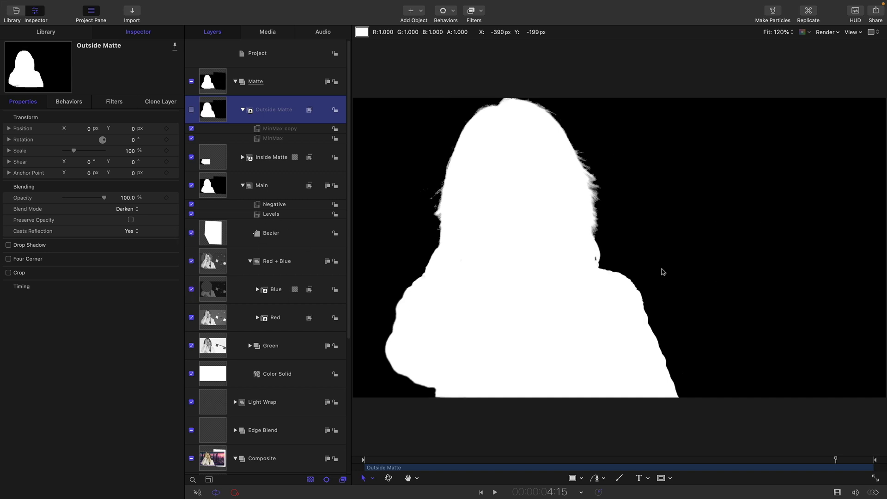
click(191, 82)
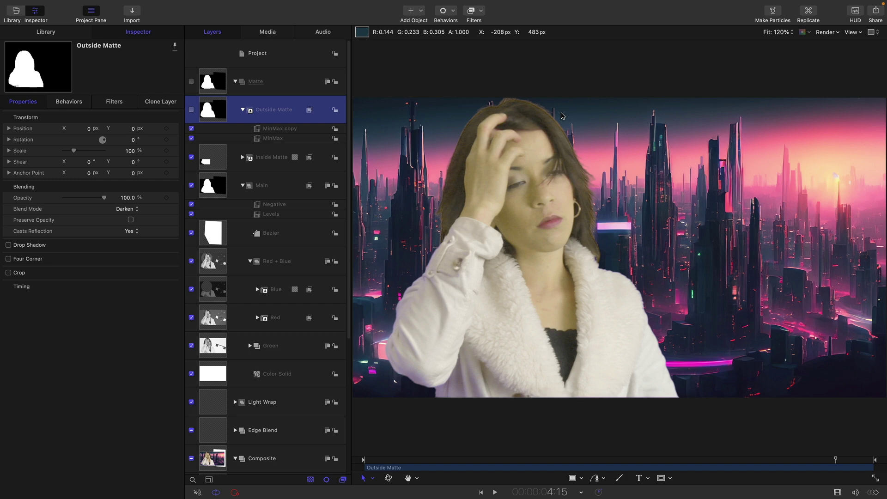
- Add a Gaussian Blur of 28 to the Matte group, inspect it zoomed in, then disable it
click(211, 79)
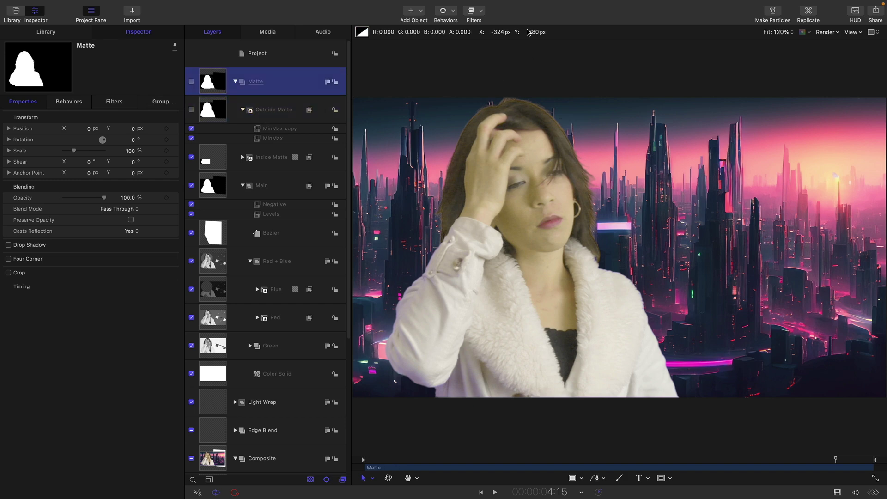
click(482, 13)
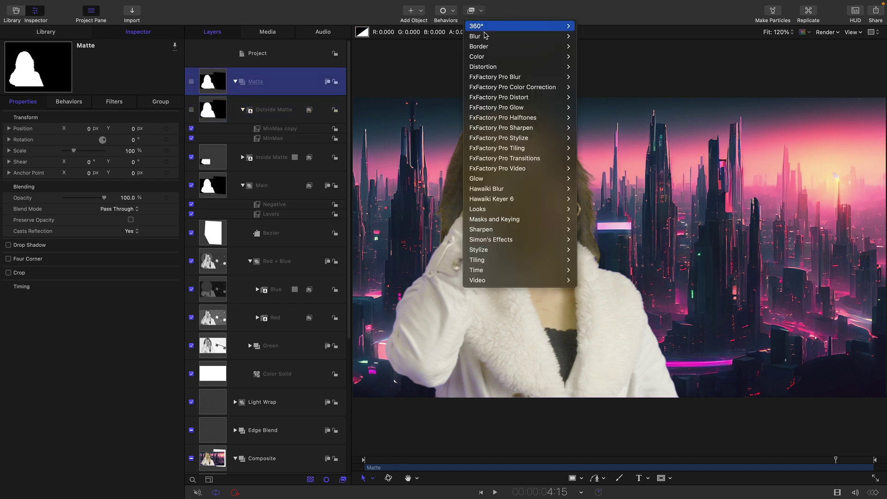
mouse_move(490, 33)
click(600, 83)
drag(76, 133, 82, 134)
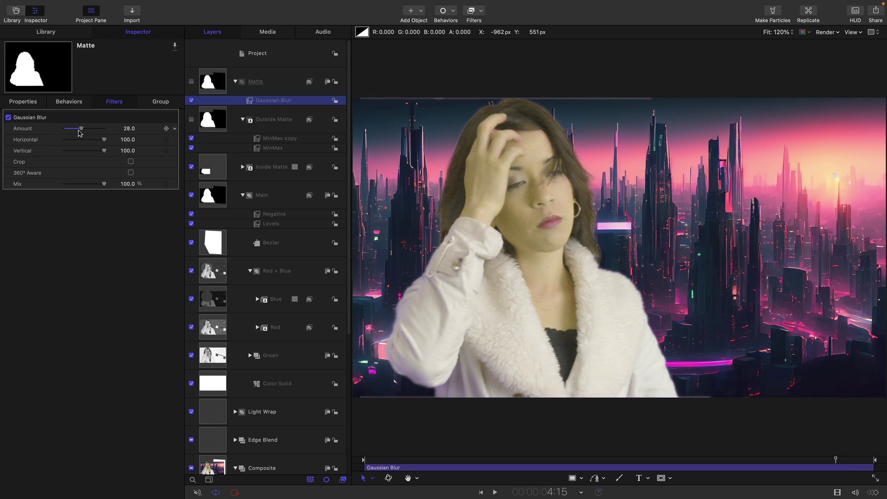
key(super+equal)
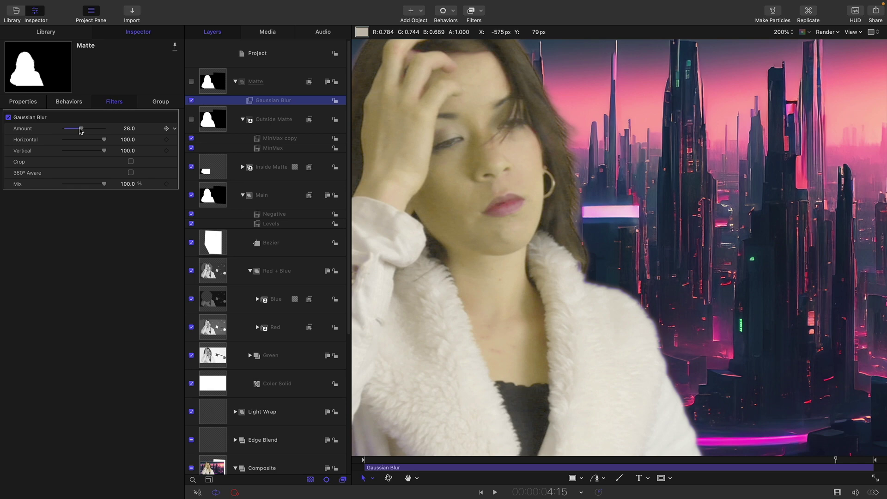
click(9, 118)
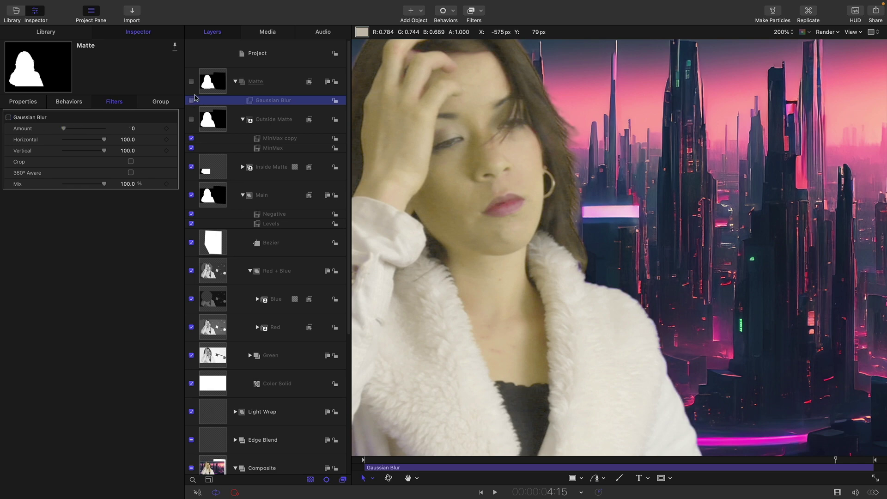
click(205, 83)
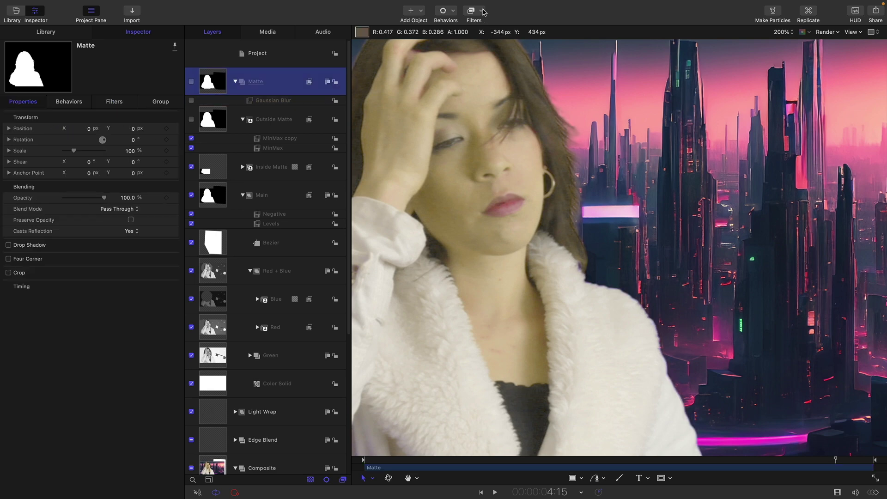
- Add a Stylize > MinMax filter in Minimum mode to Matte, test the Radius, then disable it
click(481, 11)
mouse_move(510, 253)
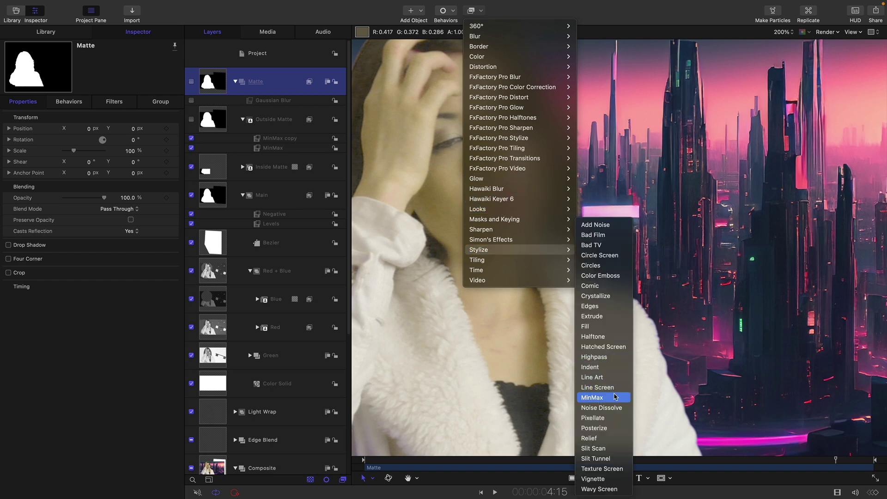
click(601, 398)
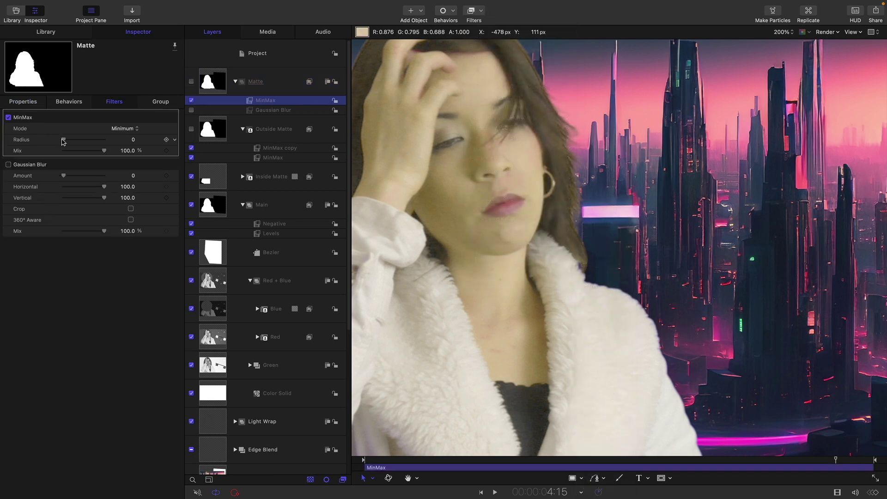
drag(63, 140, 58, 143)
key(ctrl+t)
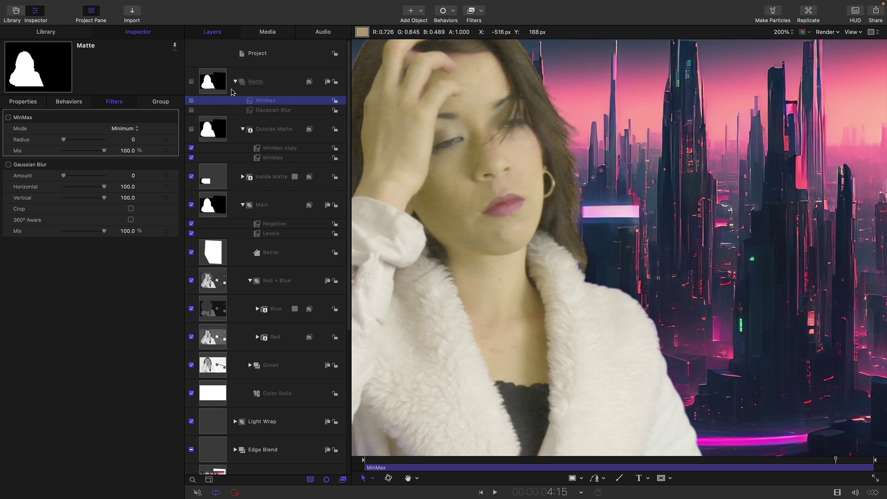
key(shift+z)
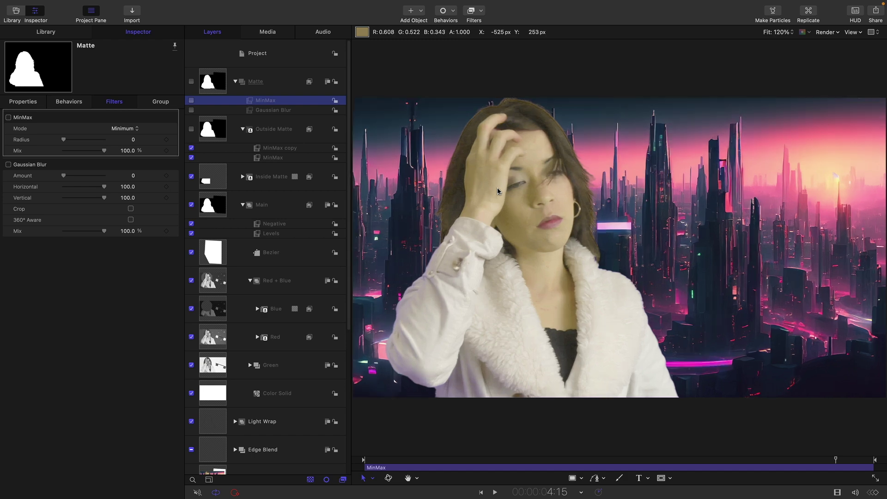